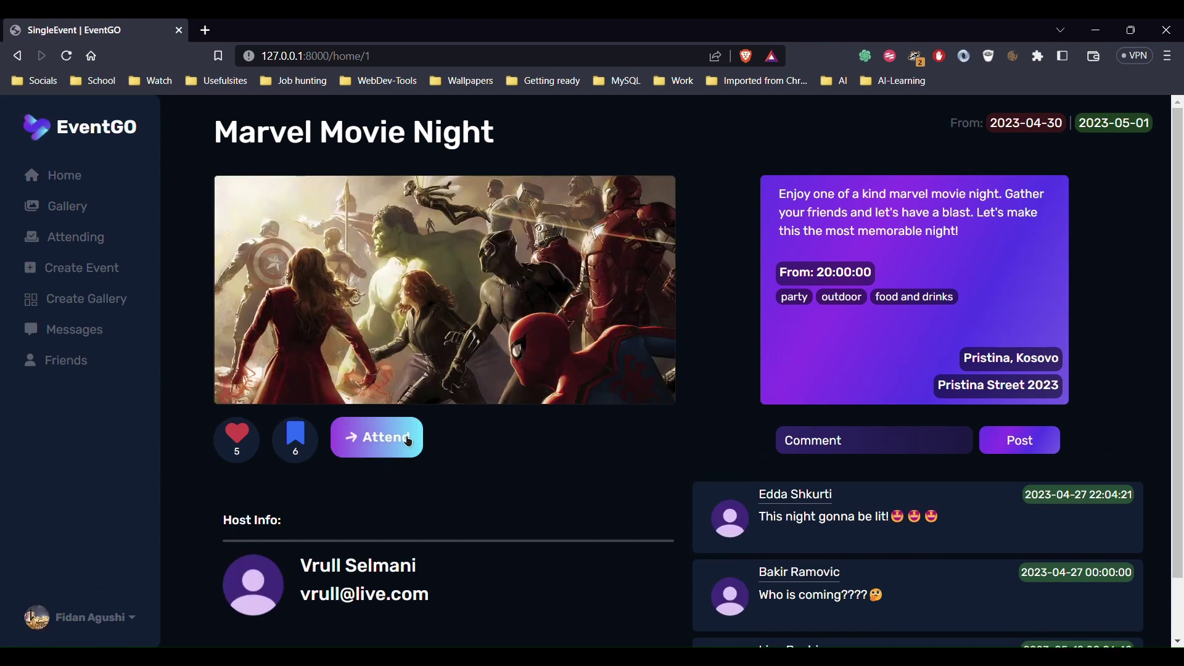
# Attend Marvel Movie Night, then highlight the Host Info heading, host name and email
pyautogui.click(409, 441)
pyautogui.scroll(-2, 407, 443)
pyautogui.moveTo(199, 460); pyautogui.dragTo(309, 459)
pyautogui.click(337, 450)
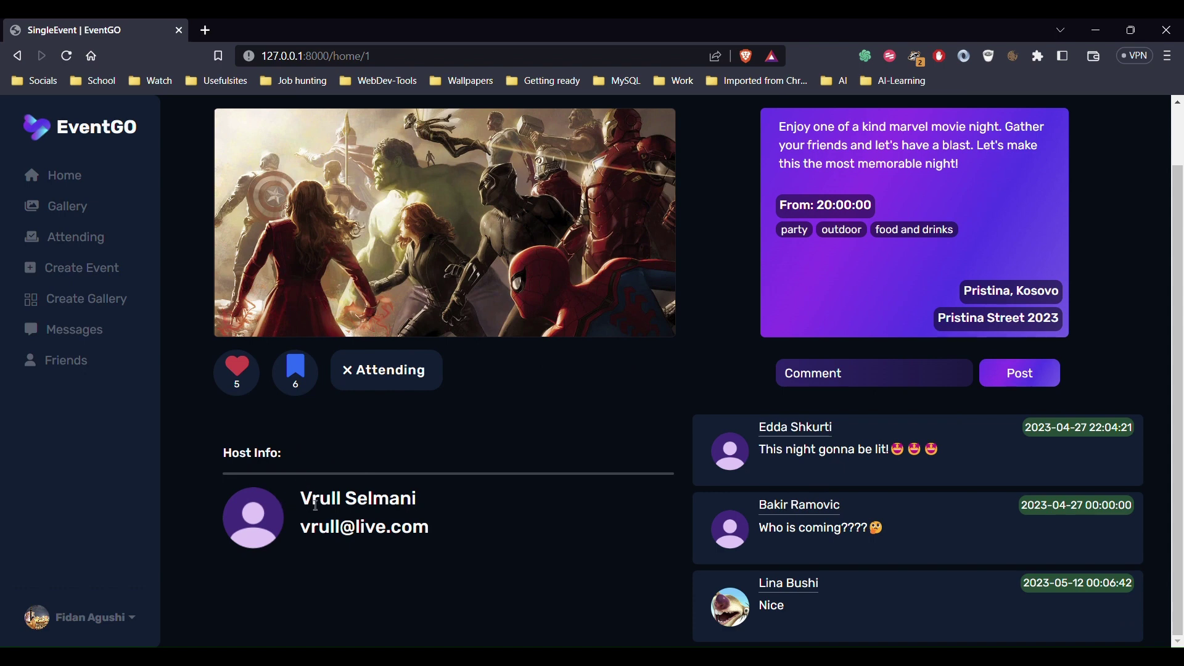
pyautogui.moveTo(300, 505); pyautogui.dragTo(430, 505)
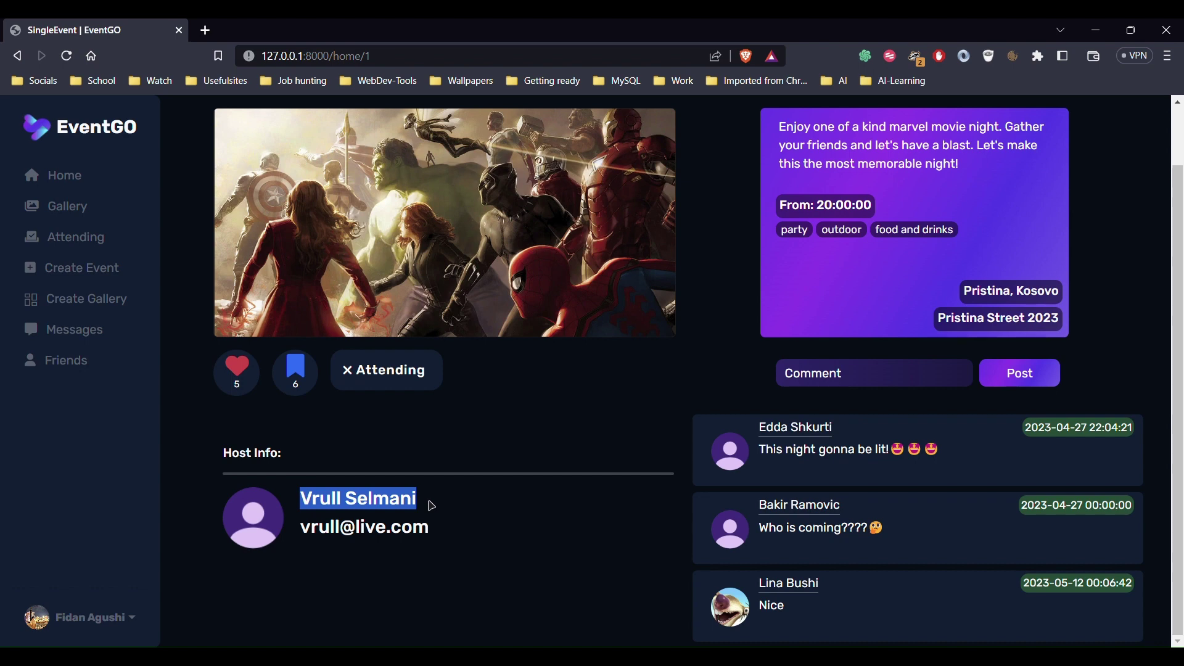
pyautogui.click(434, 506)
pyautogui.moveTo(302, 539); pyautogui.dragTo(442, 541)
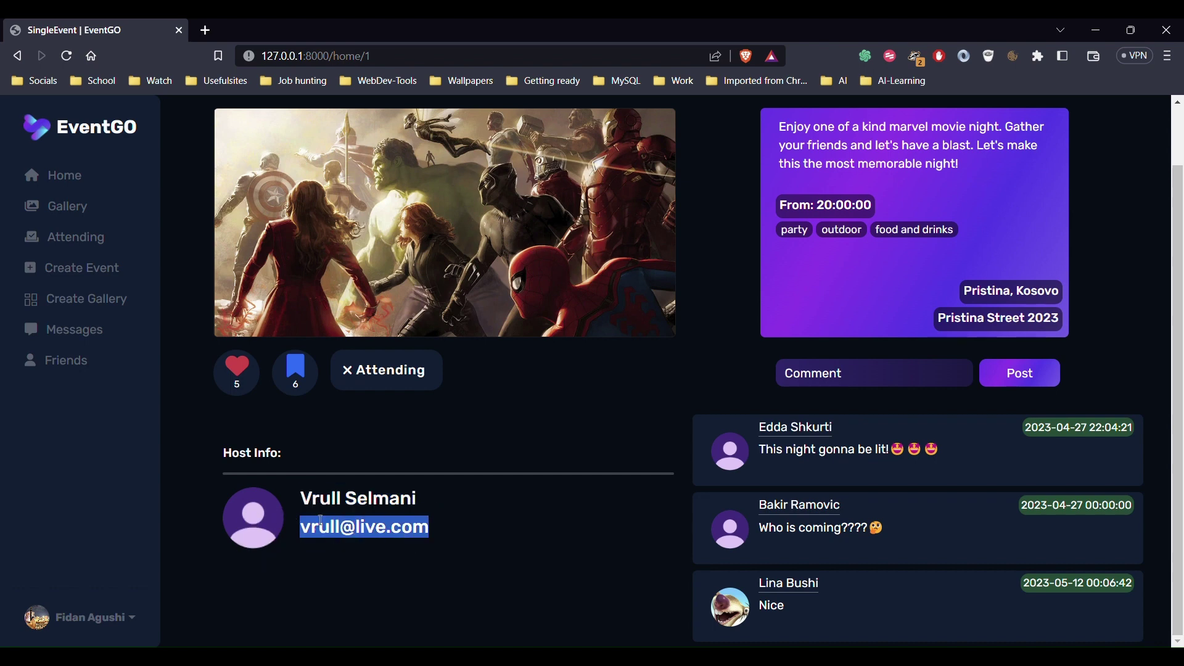
# Post the comment 'Nice!' on the event
pyautogui.click(853, 387)
pyautogui.write('Nice!')
pyautogui.click(1003, 386)
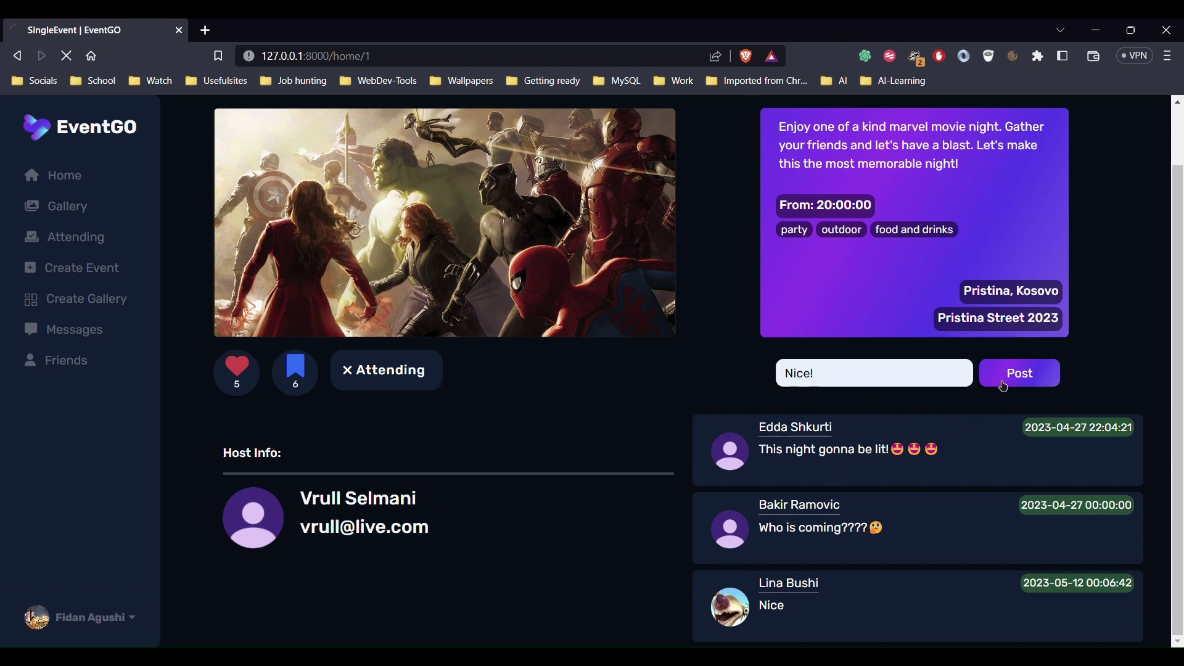
# Delete your Nice! comment and go to the Gallery
pyautogui.scroll(-1, 903, 609)
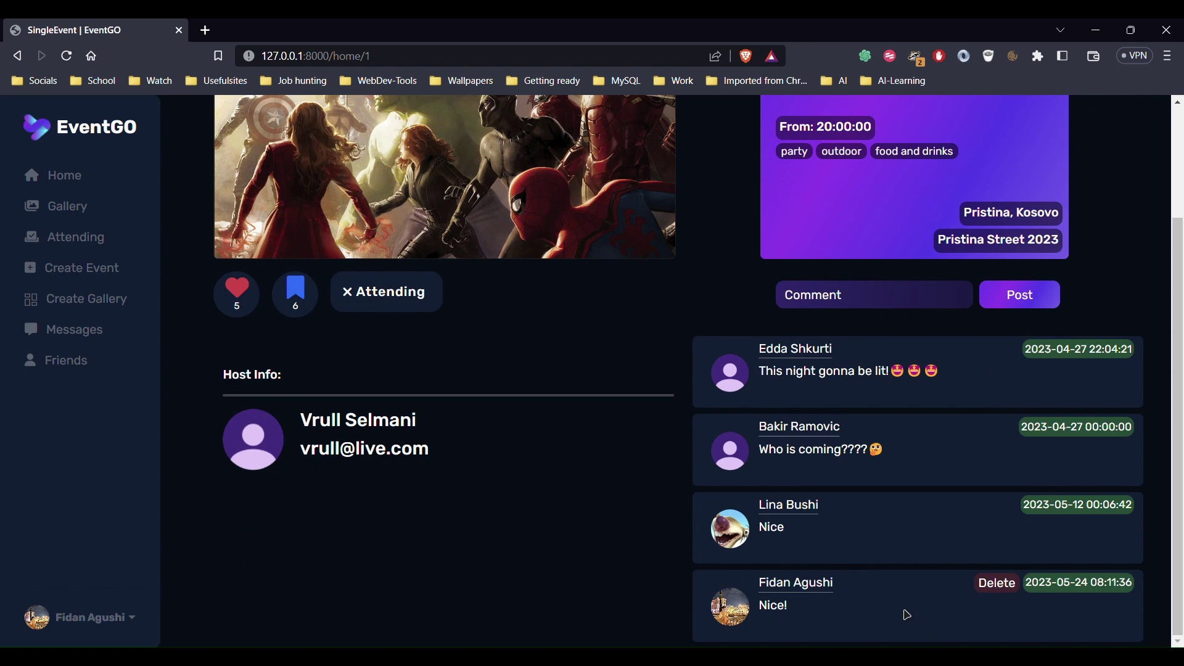
pyautogui.click(1012, 592)
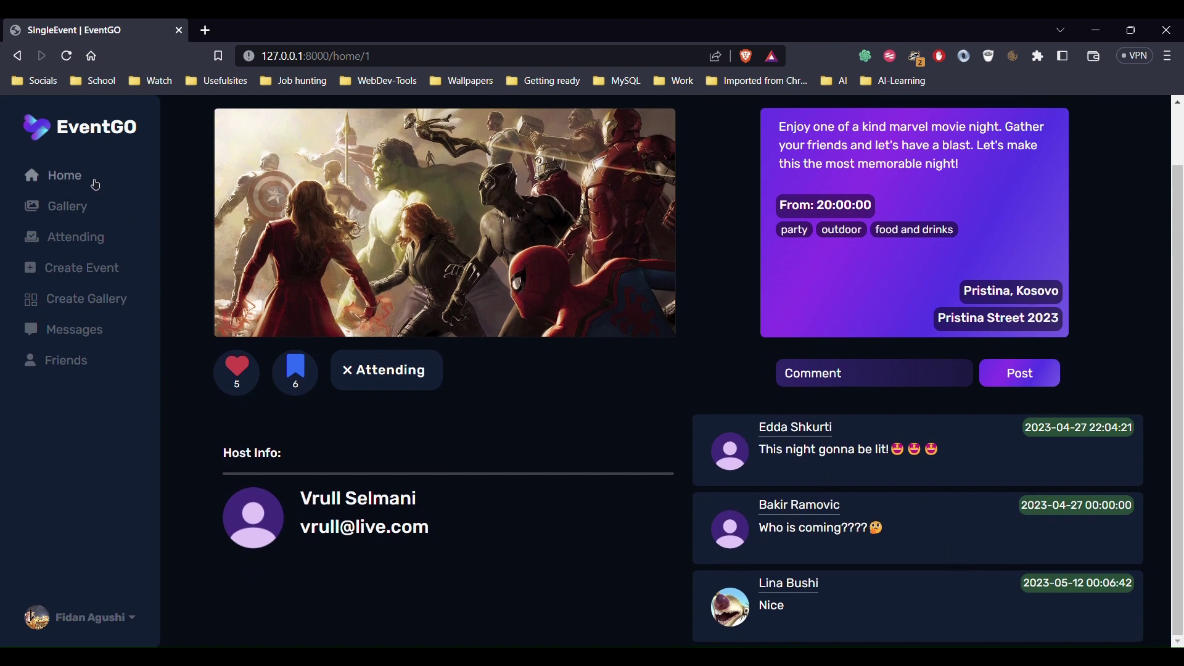
pyautogui.click(86, 208)
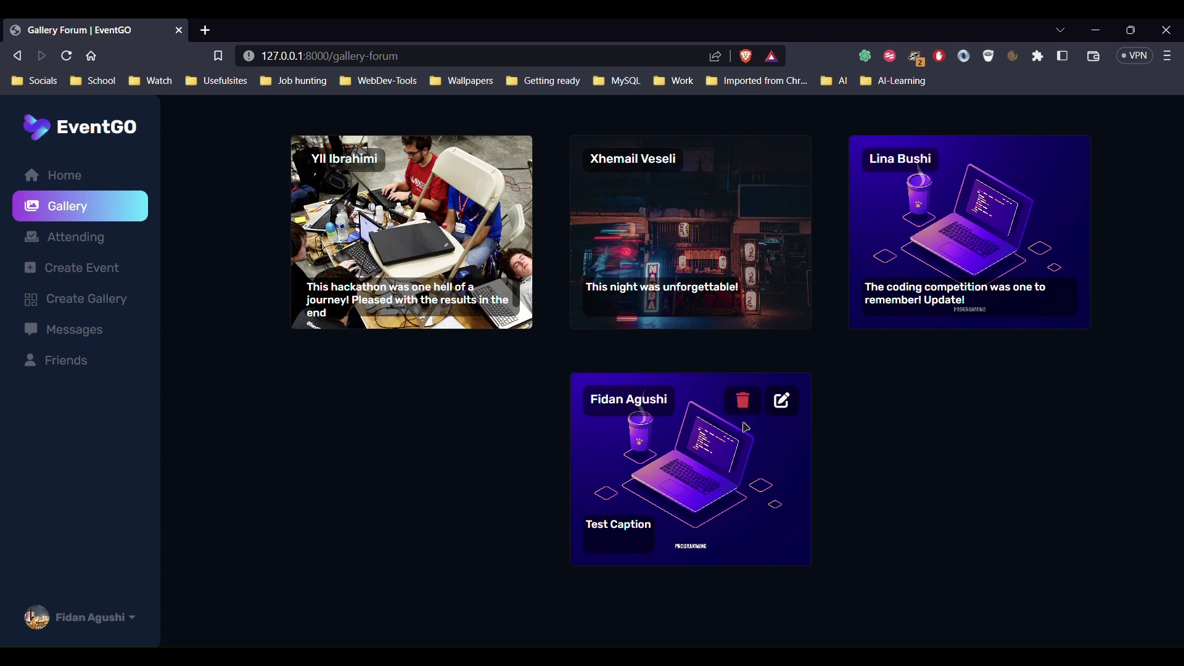
# Update your gallery post to caption 'Test Caption V2' with image looking-to-galaxy.png
pyautogui.click(789, 409)
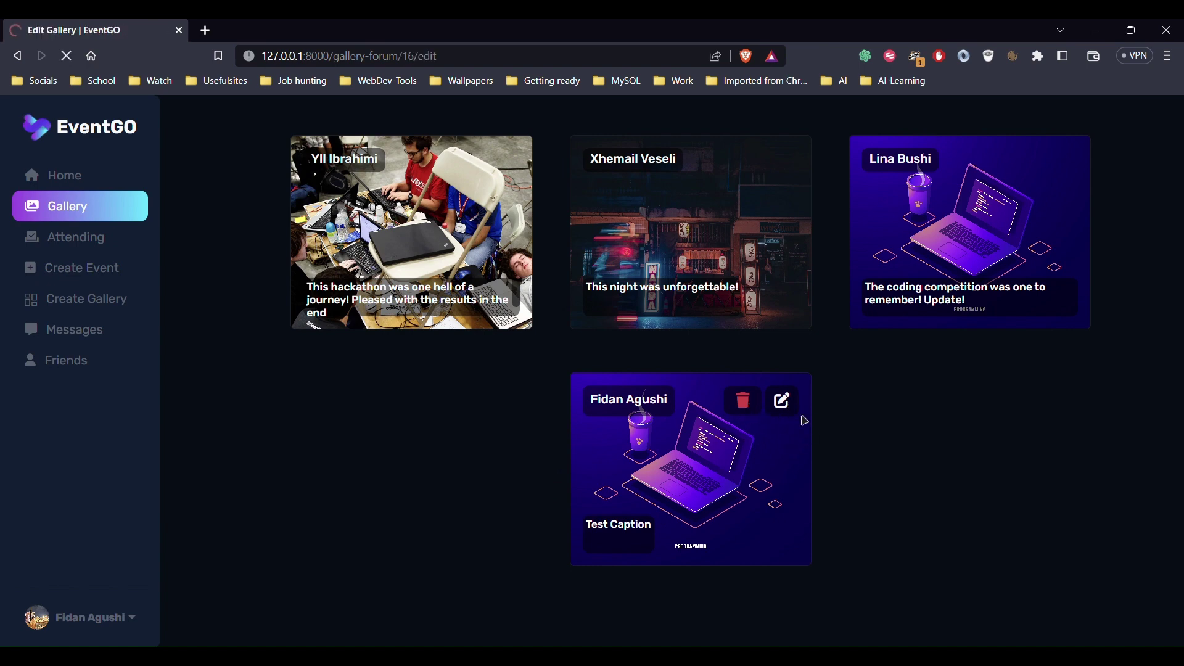
pyautogui.click(691, 452)
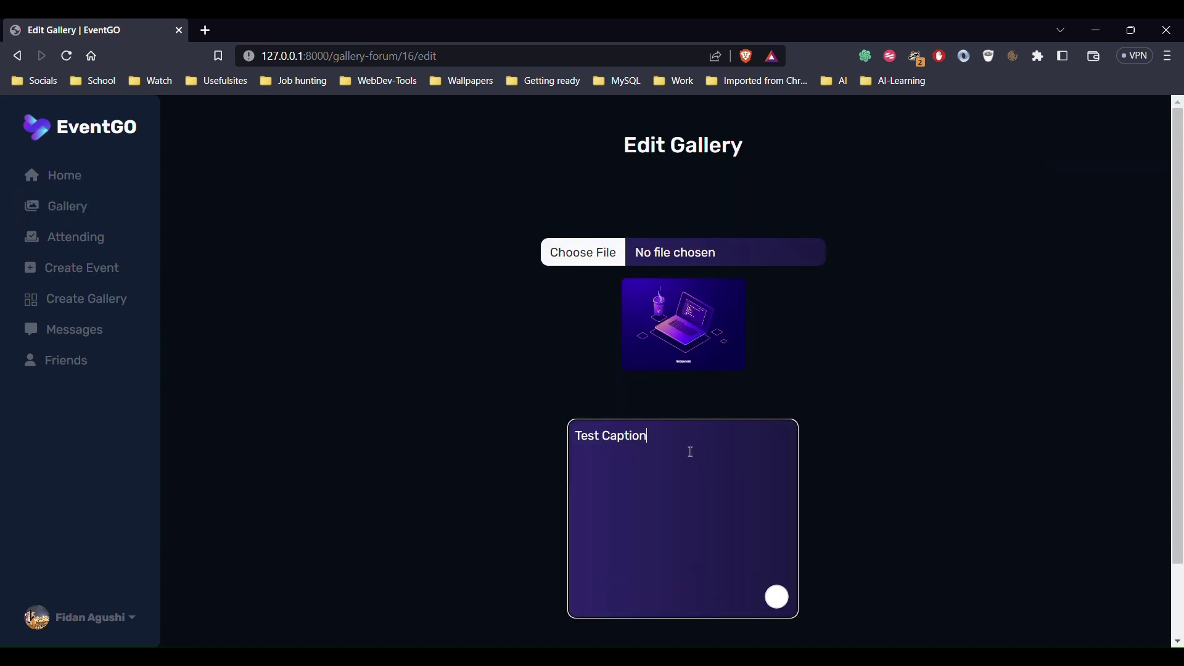
pyautogui.write('V2')
pyautogui.click(609, 263)
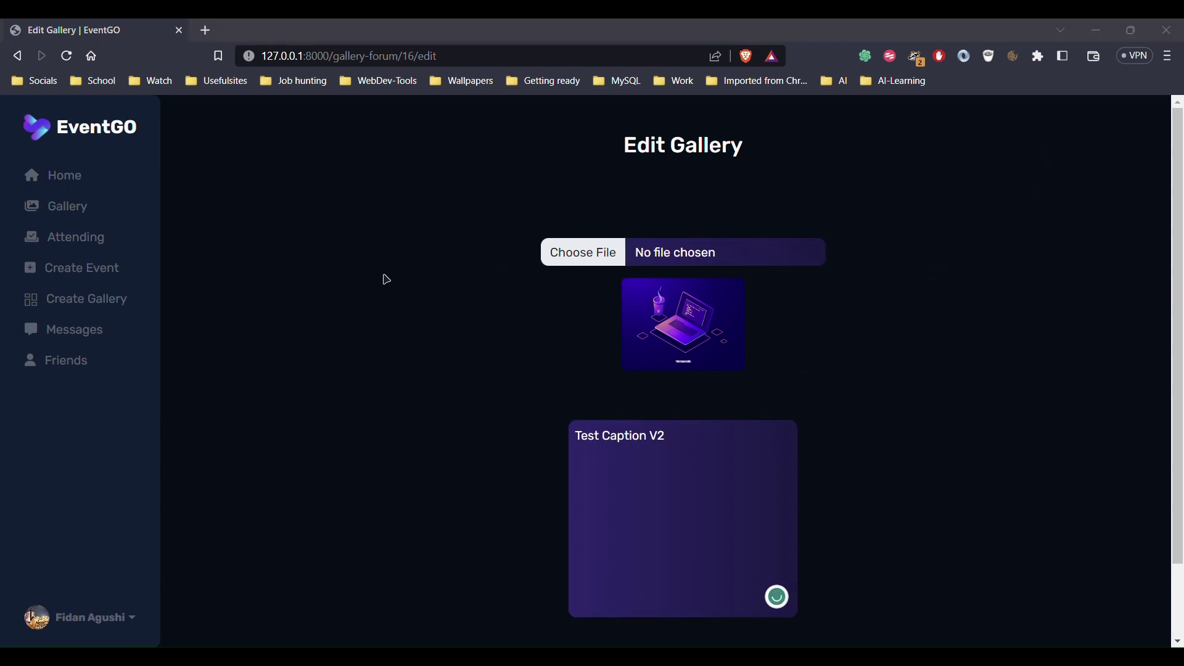
pyautogui.press('Escape')
pyautogui.scroll(-2, 615, 444)
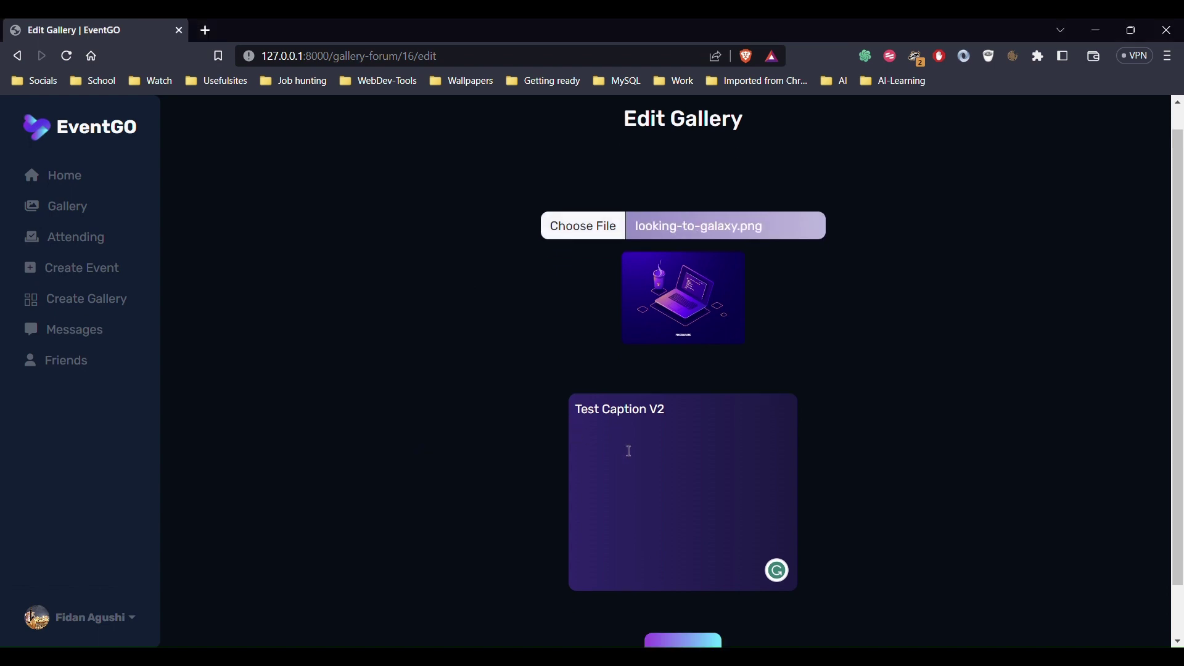
pyautogui.click(703, 599)
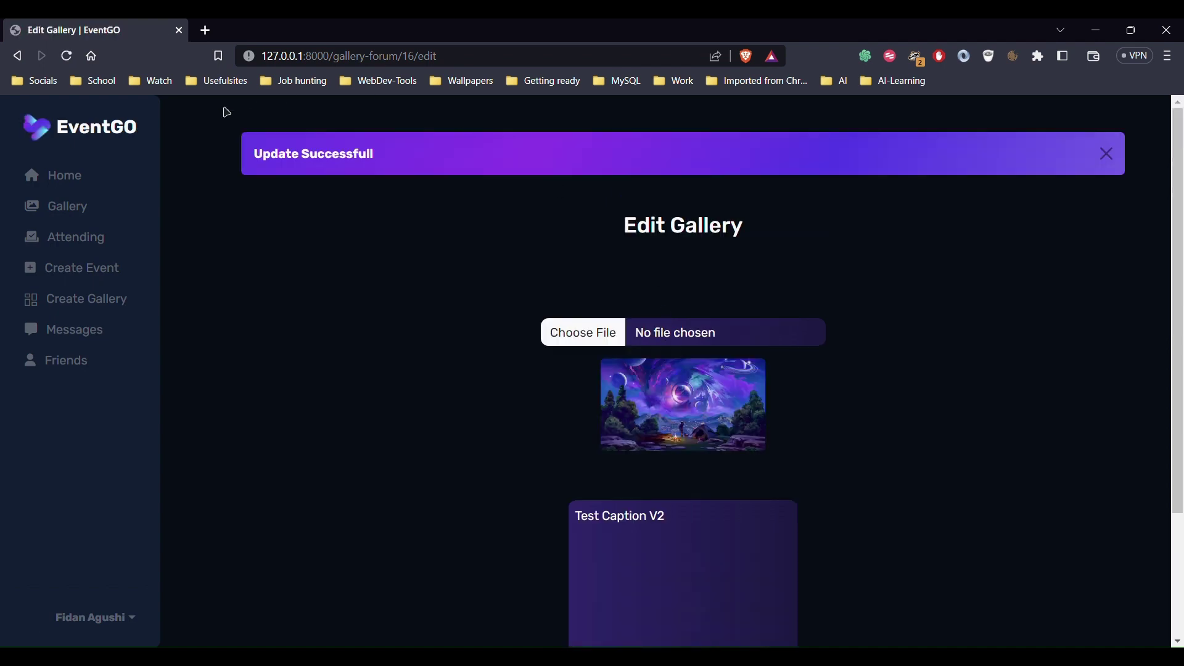
pyautogui.click(1110, 159)
# Delete the Test Caption V2 post from the gallery, then view Attending events
pyautogui.click(64, 206)
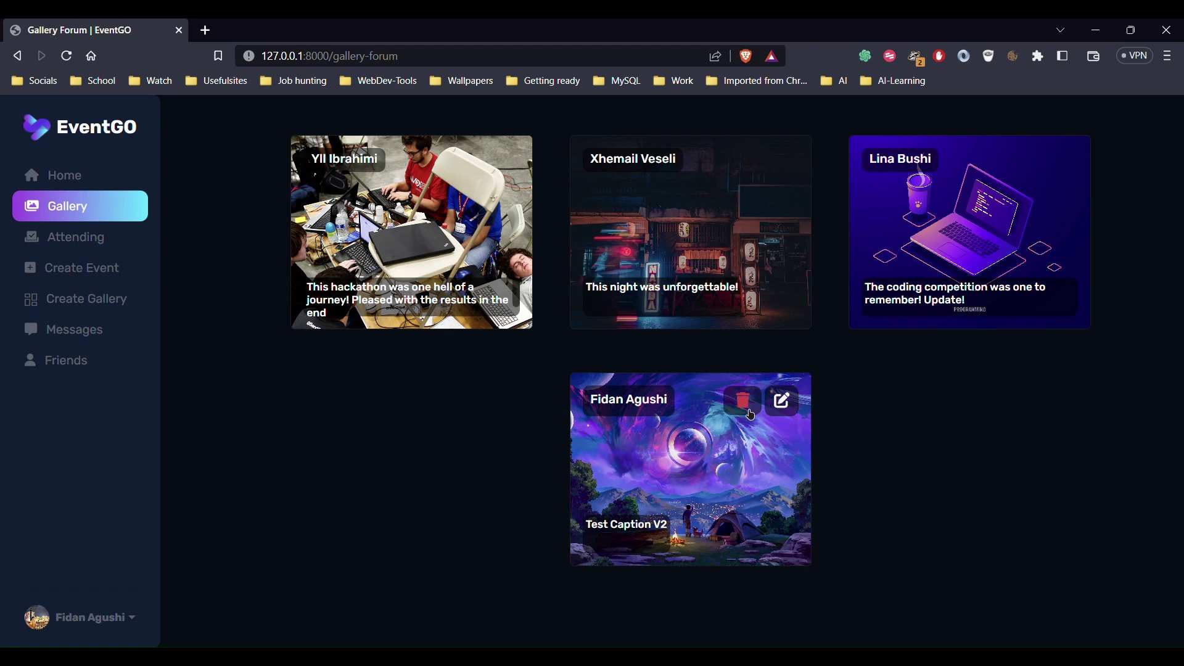
pyautogui.click(751, 415)
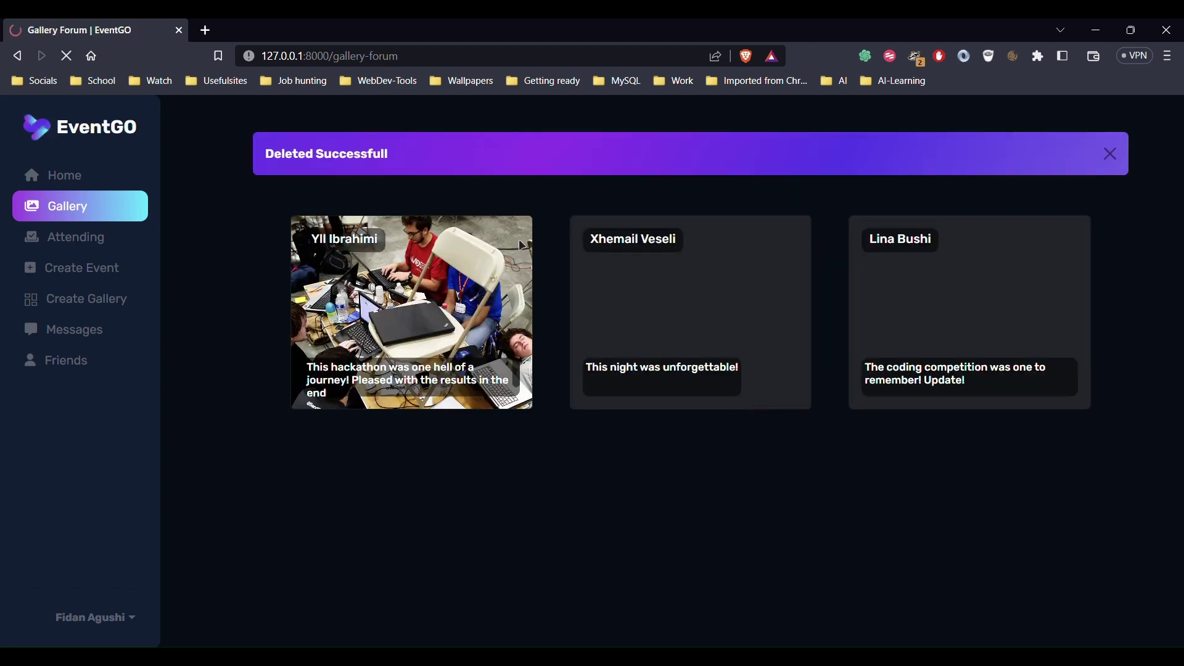
pyautogui.moveTo(395, 155); pyautogui.dragTo(273, 157)
pyautogui.click(1110, 153)
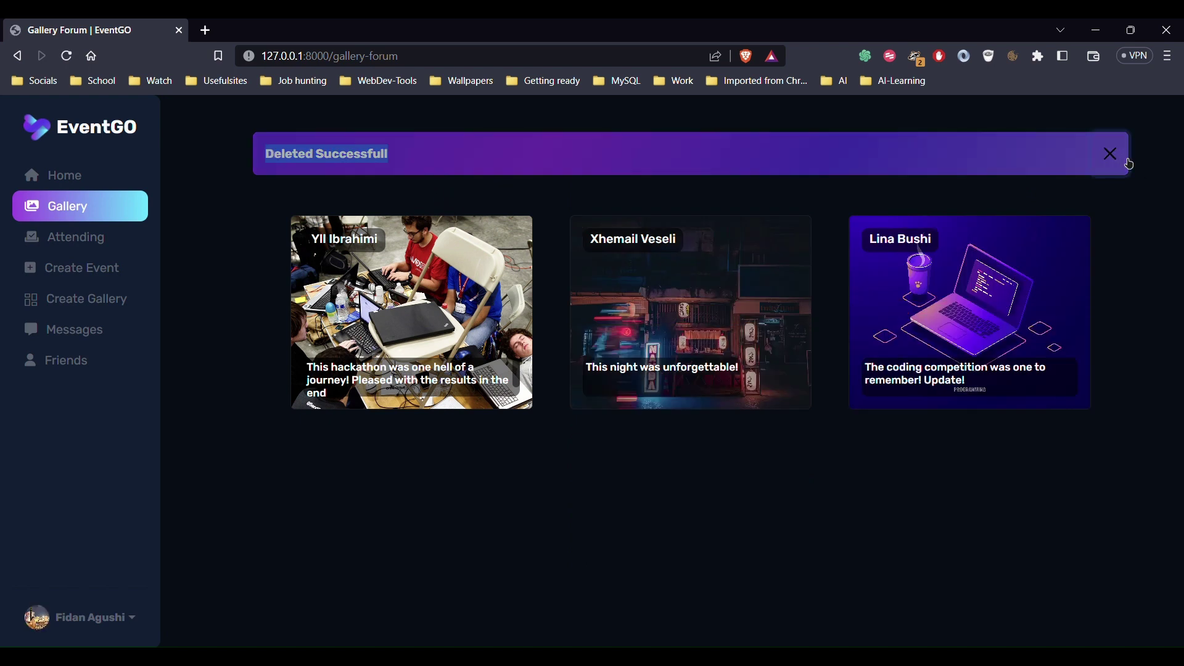
pyautogui.click(110, 246)
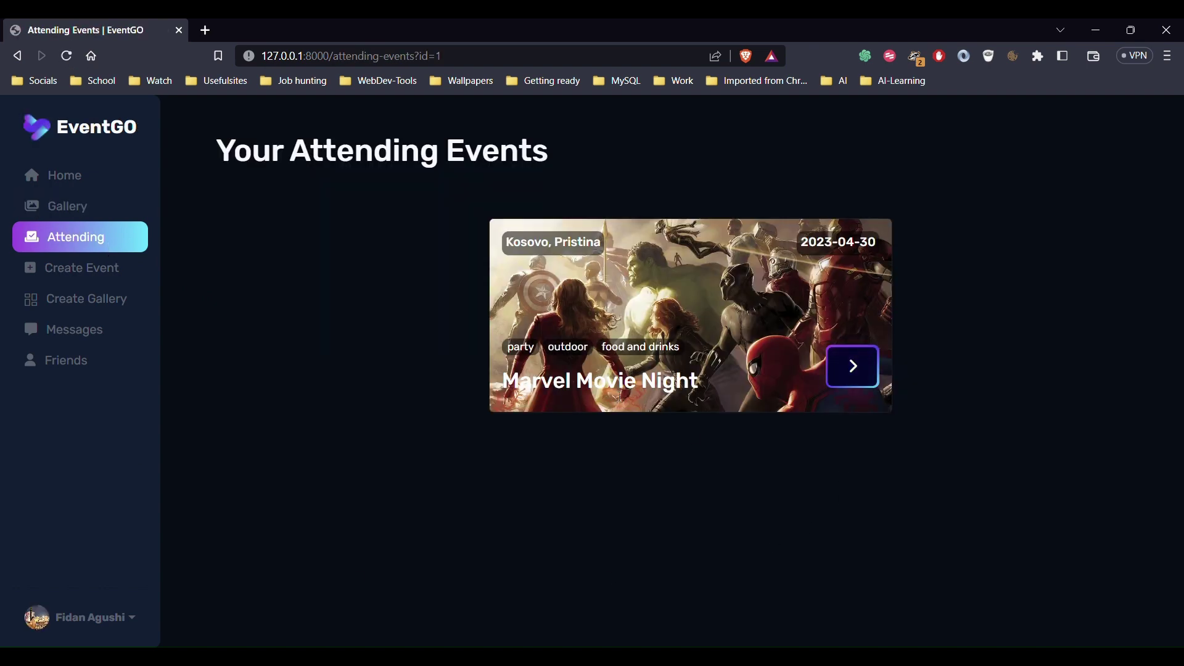
# Attend Test Event from the home list, check the Attending list, then start Create Event
pyautogui.click(95, 205)
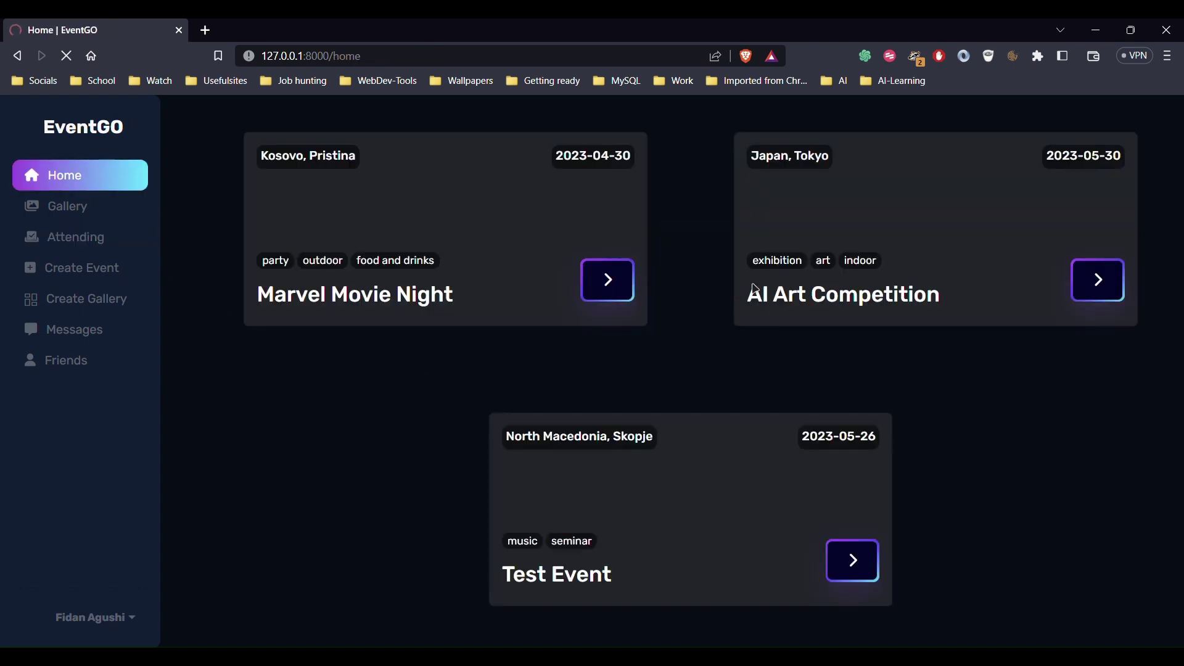
pyautogui.click(875, 580)
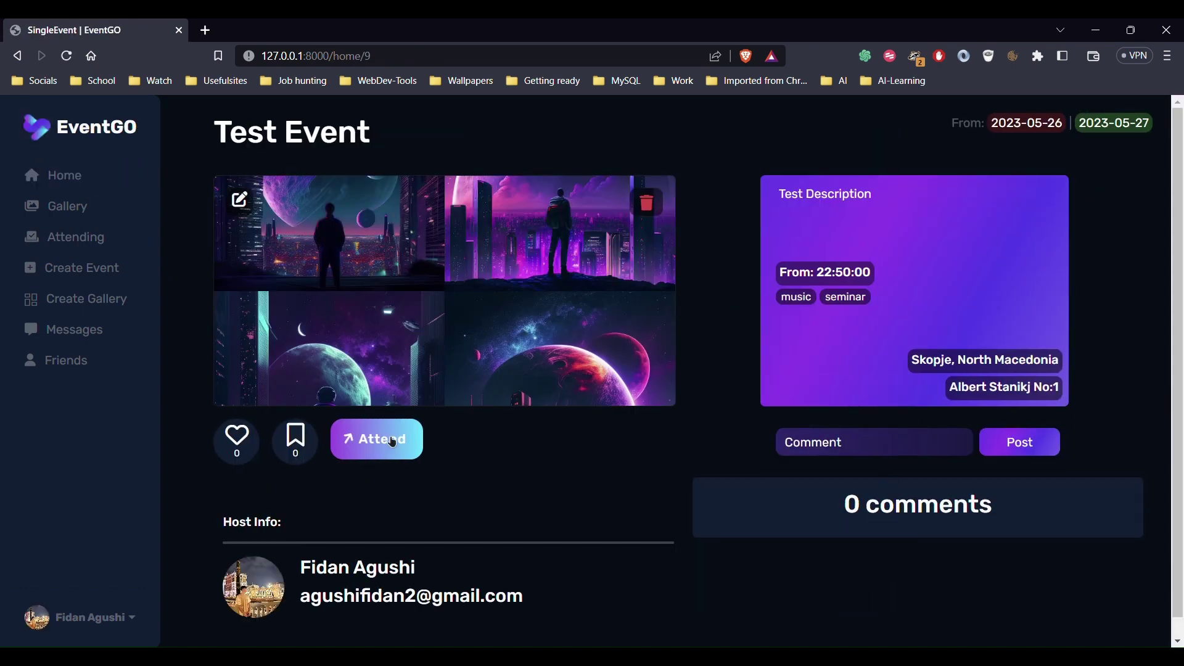
pyautogui.click(392, 442)
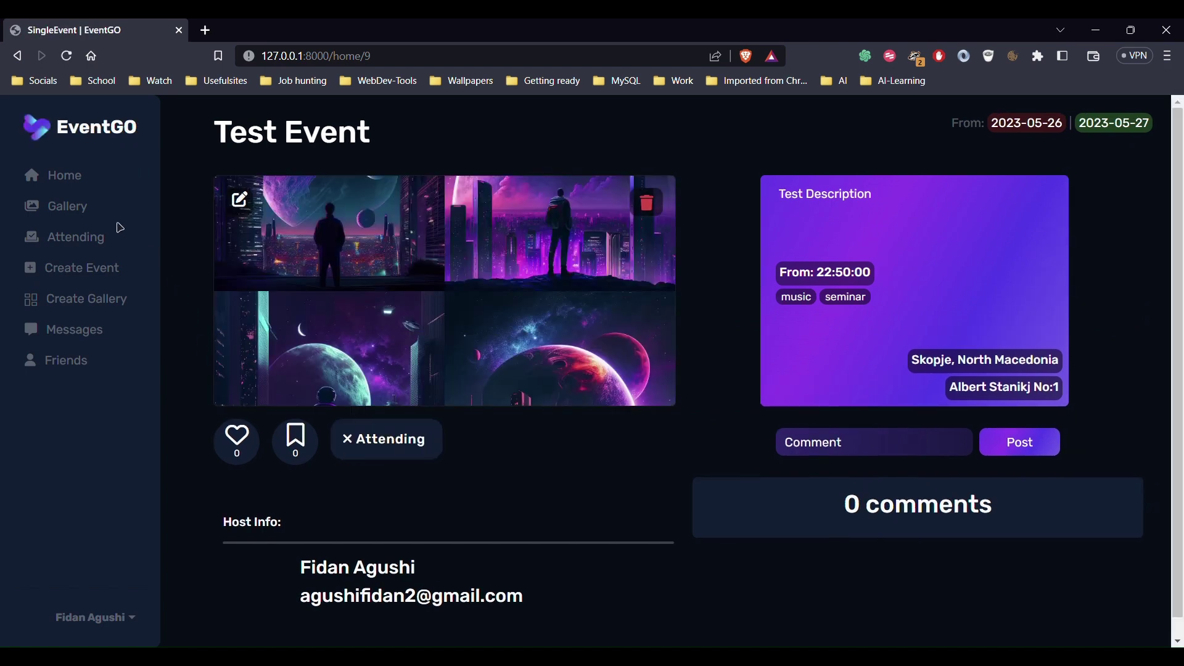
pyautogui.click(77, 245)
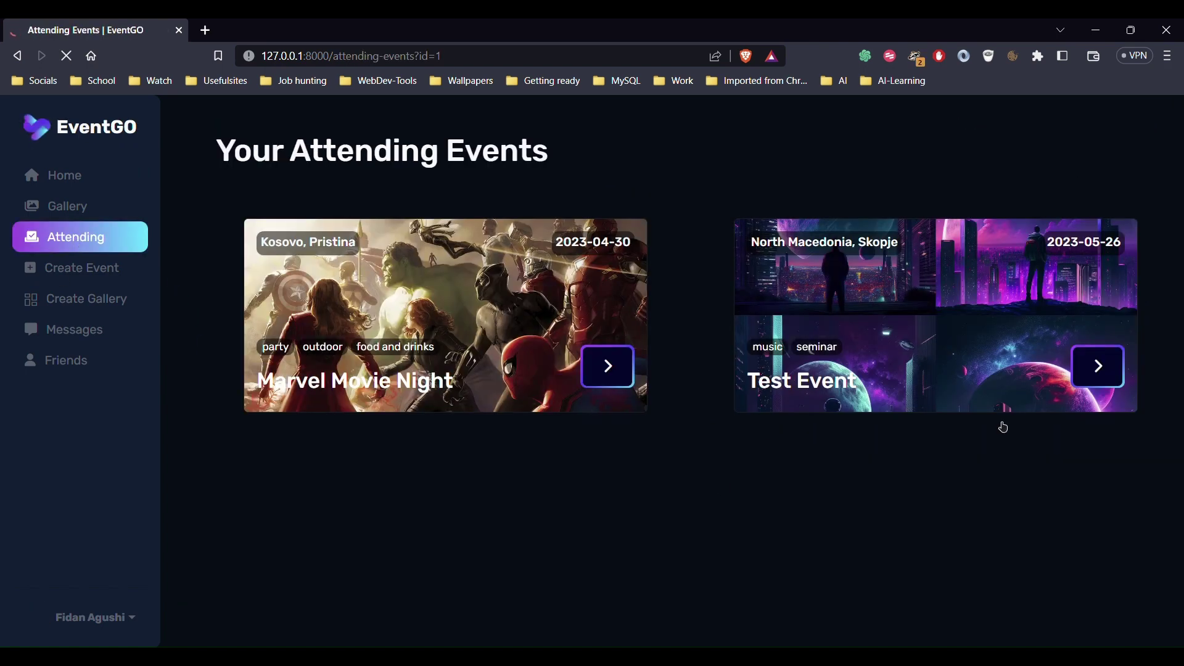
pyautogui.click(116, 278)
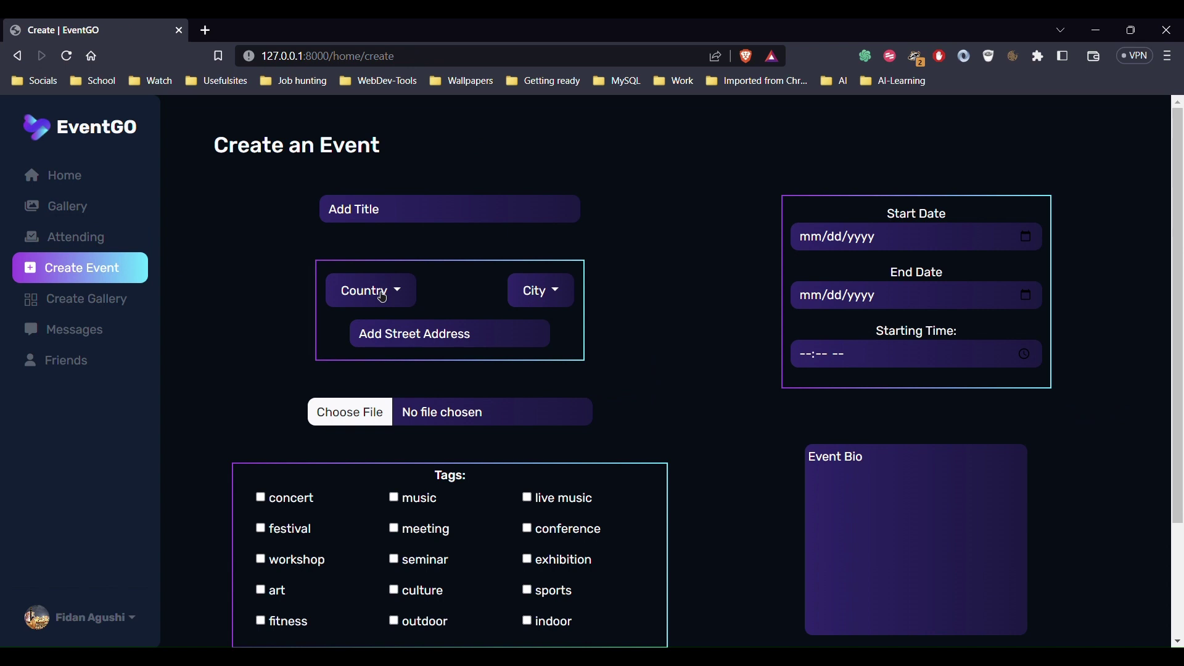
# Set the event location to Tokyo, Japan with street address 'Test Ad'
pyautogui.click(382, 298)
pyautogui.click(382, 378)
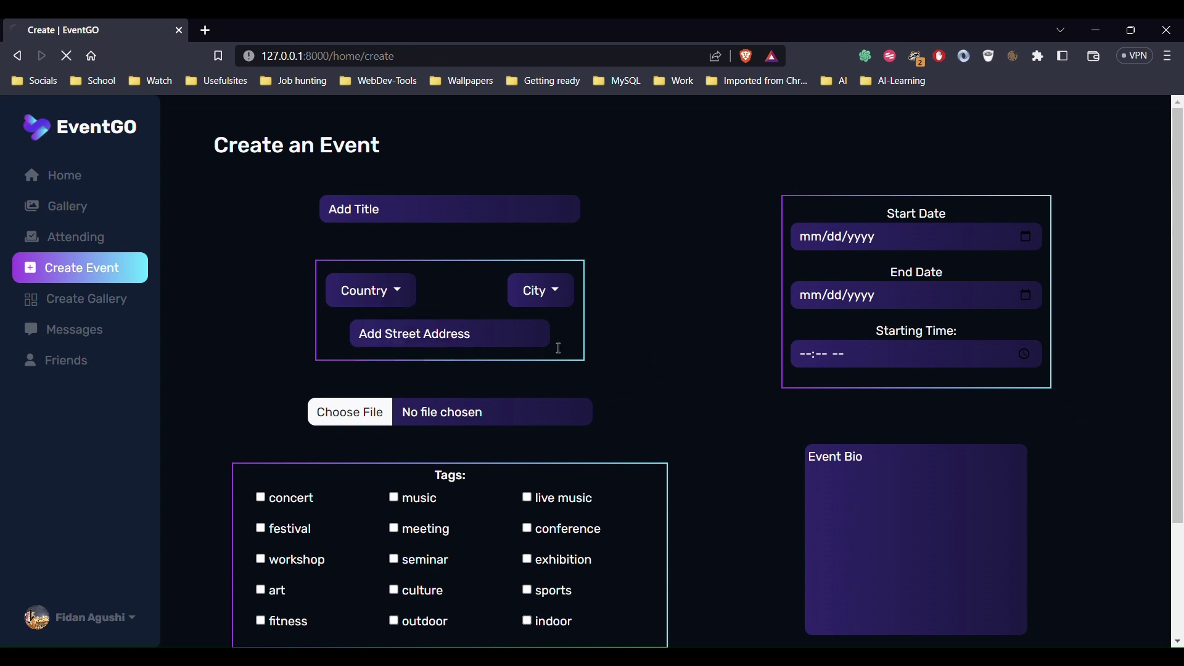
pyautogui.click(562, 305)
pyautogui.click(557, 327)
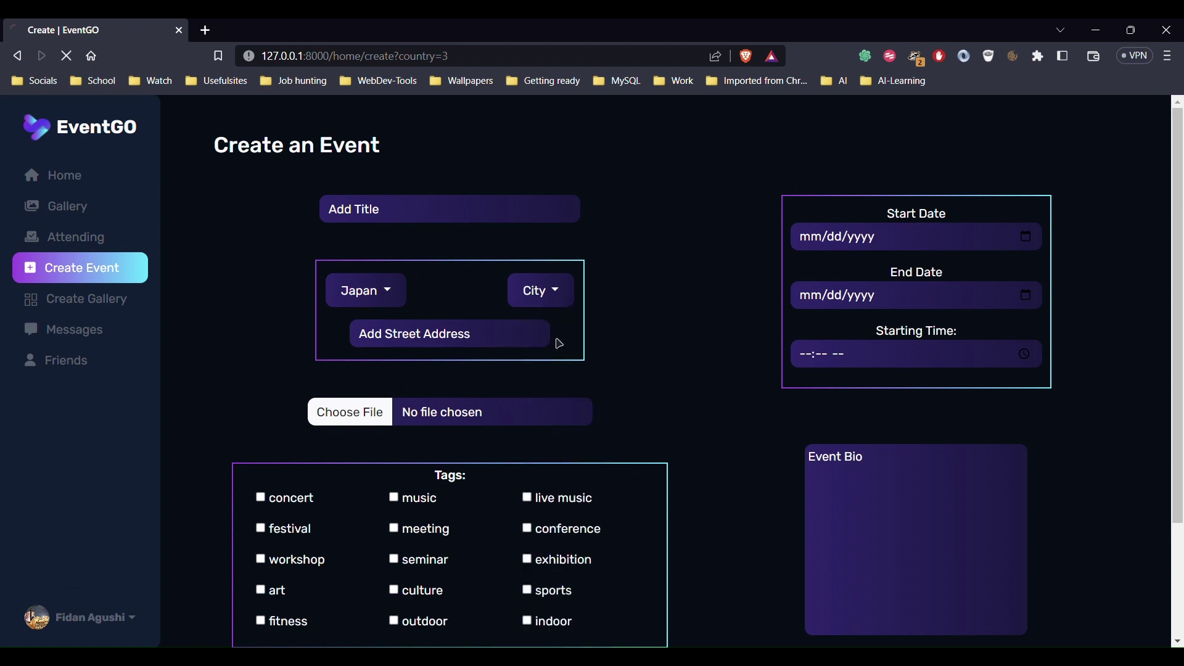
pyautogui.click(472, 347)
pyautogui.write('Test A')
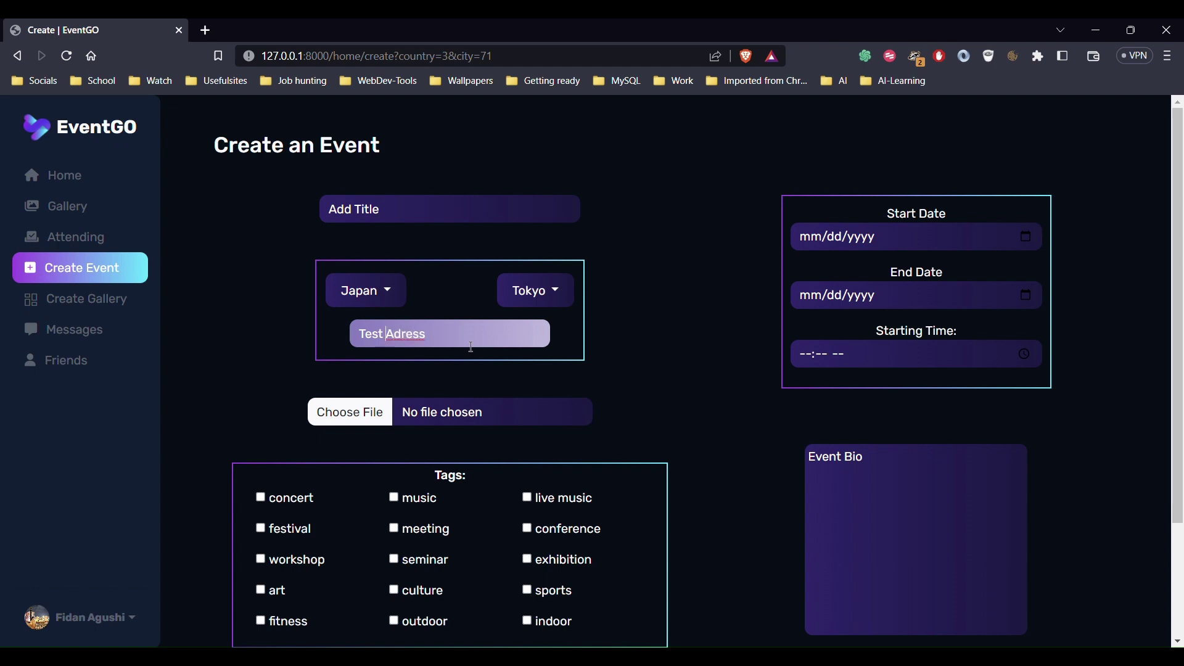
pyautogui.write('d')
# Title the event 'Test Event' and choose its image file
pyautogui.click(449, 221)
pyautogui.write('Tes')
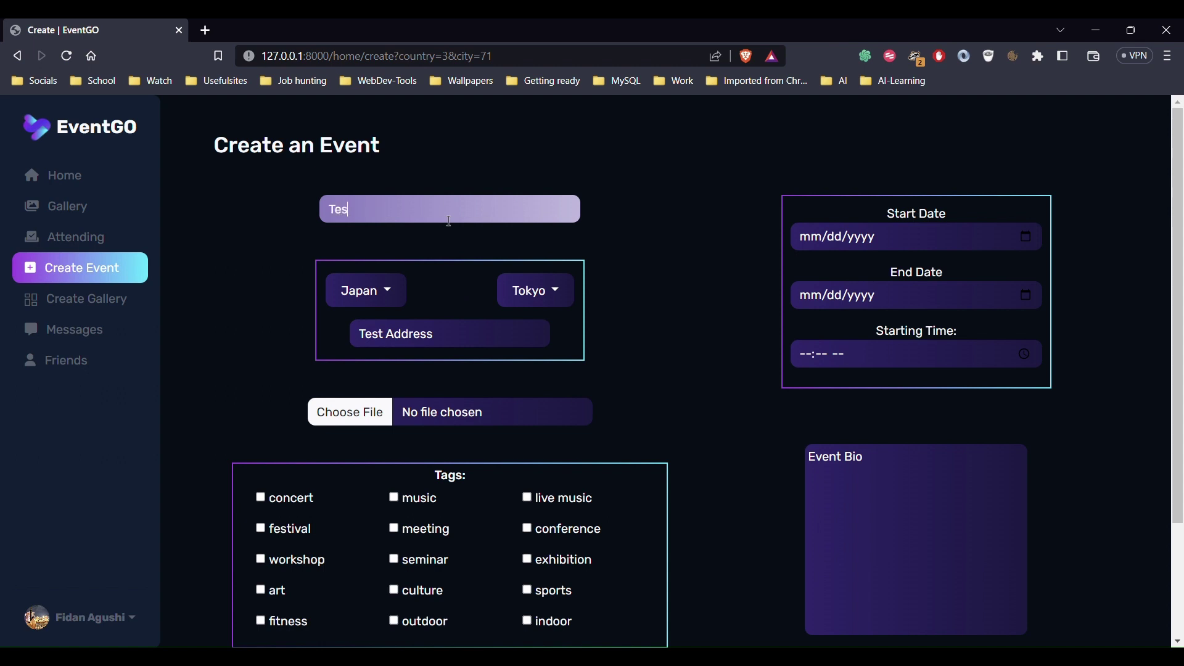
pyautogui.write('t Evenet')
pyautogui.press('BackSpace')
pyautogui.press('BackSpace')
pyautogui.write('y')
pyautogui.scroll(-2, 436, 222)
pyautogui.click(368, 263)
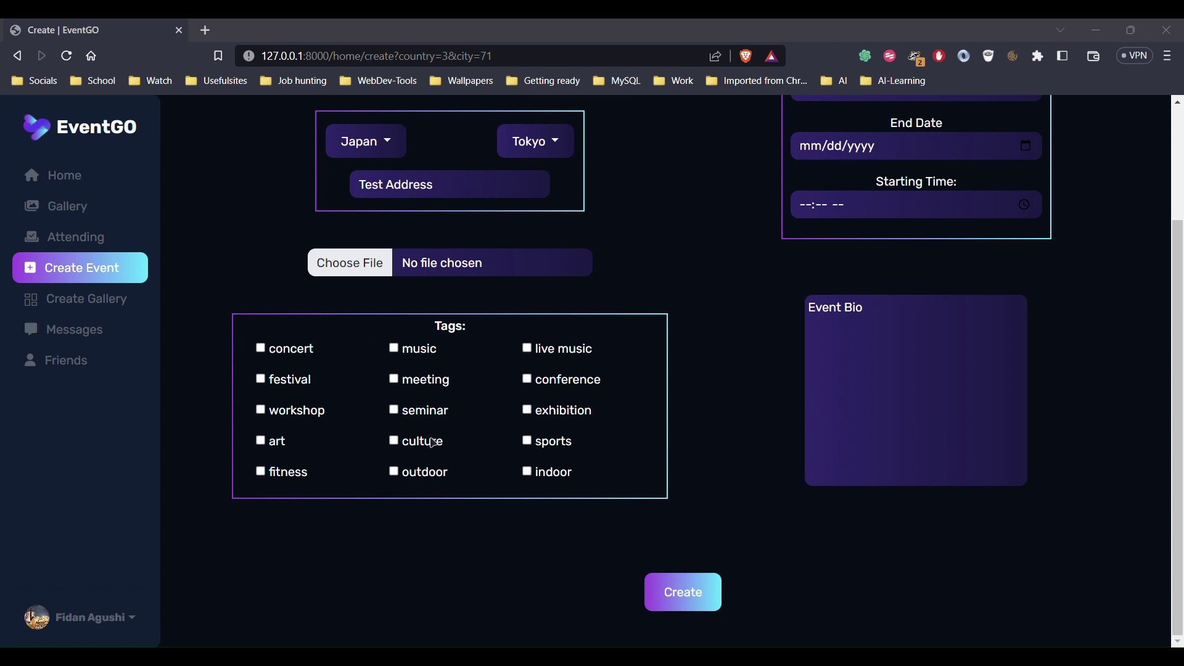
pyautogui.press('Return')
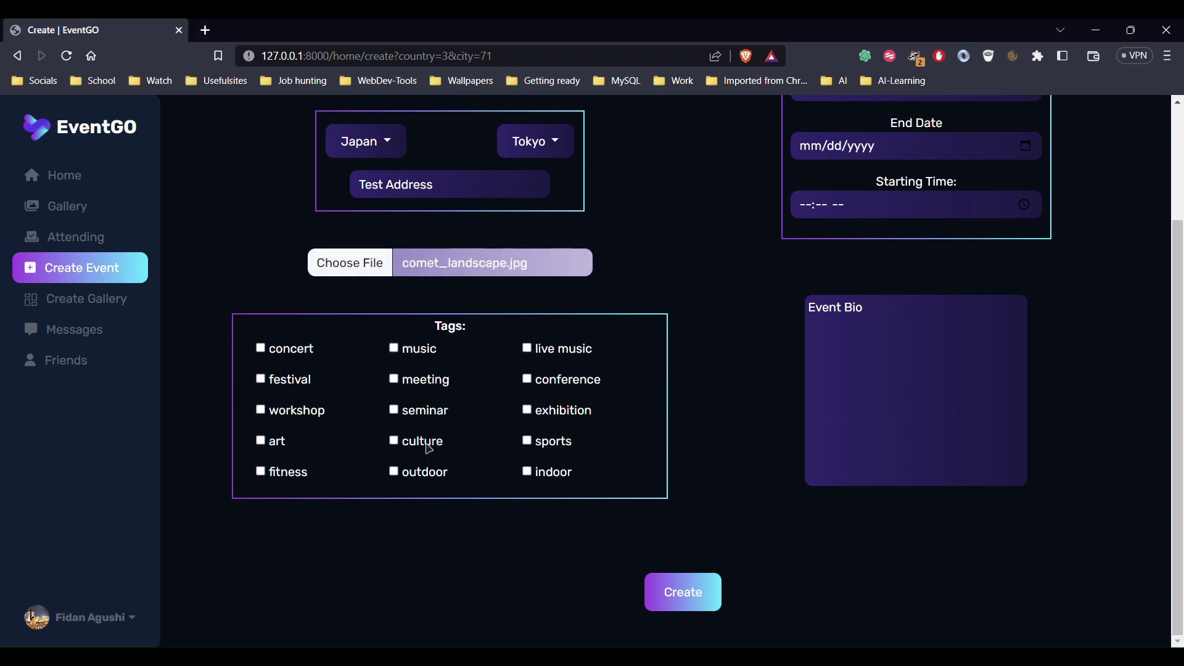
# Tag the event music, meeting and seminar, dropping culture after the three-tag limit warning
pyautogui.click(430, 352)
pyautogui.click(433, 391)
pyautogui.click(432, 421)
pyautogui.click(430, 455)
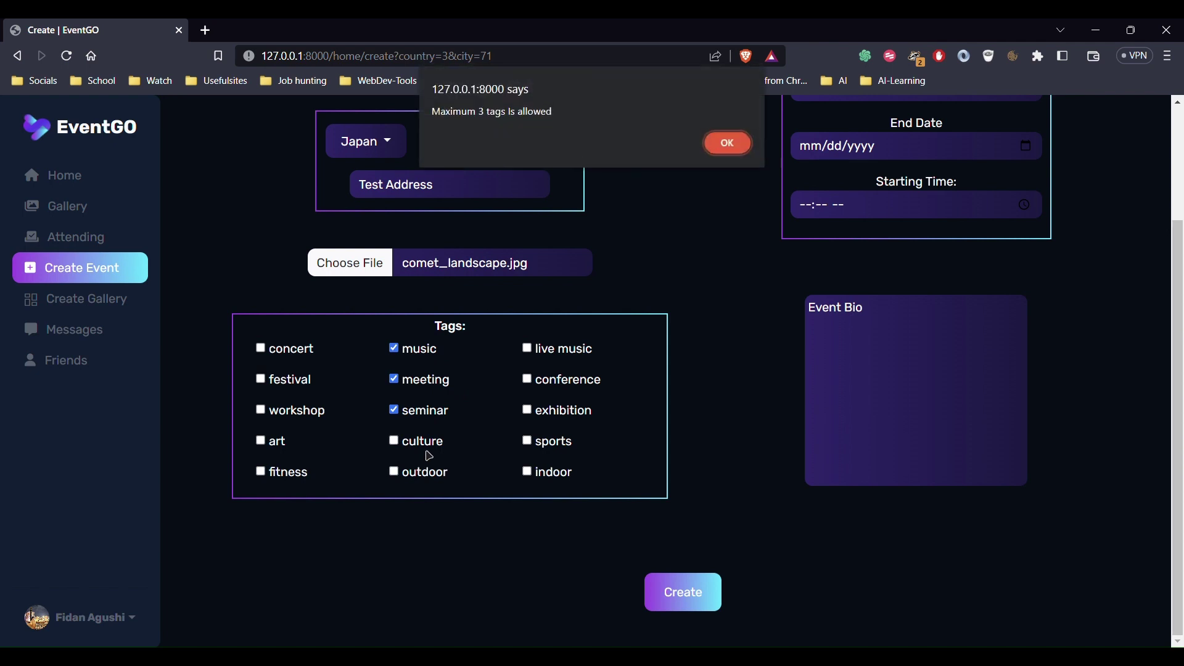
pyautogui.click(738, 154)
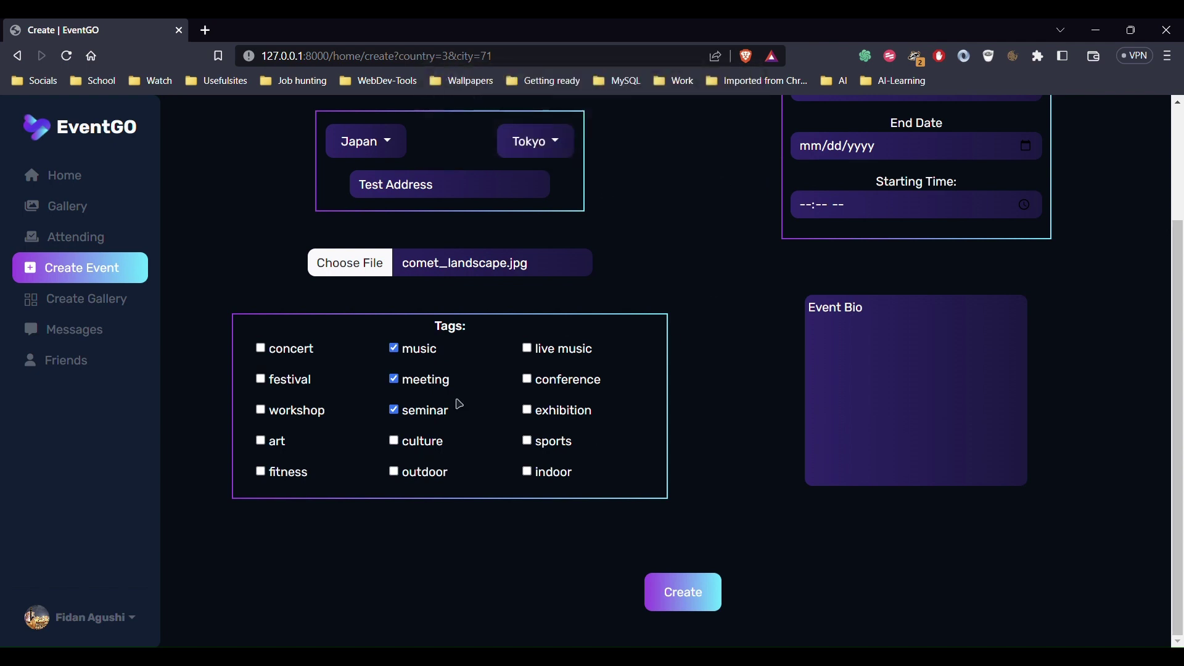
pyautogui.click(433, 391)
pyautogui.click(432, 420)
pyautogui.click(436, 390)
pyautogui.click(434, 418)
# Set dates 05/25/2023 to 05/26/2023 with a 10:00 PM starting time
pyautogui.scroll(3, 702, 435)
pyautogui.click(1034, 245)
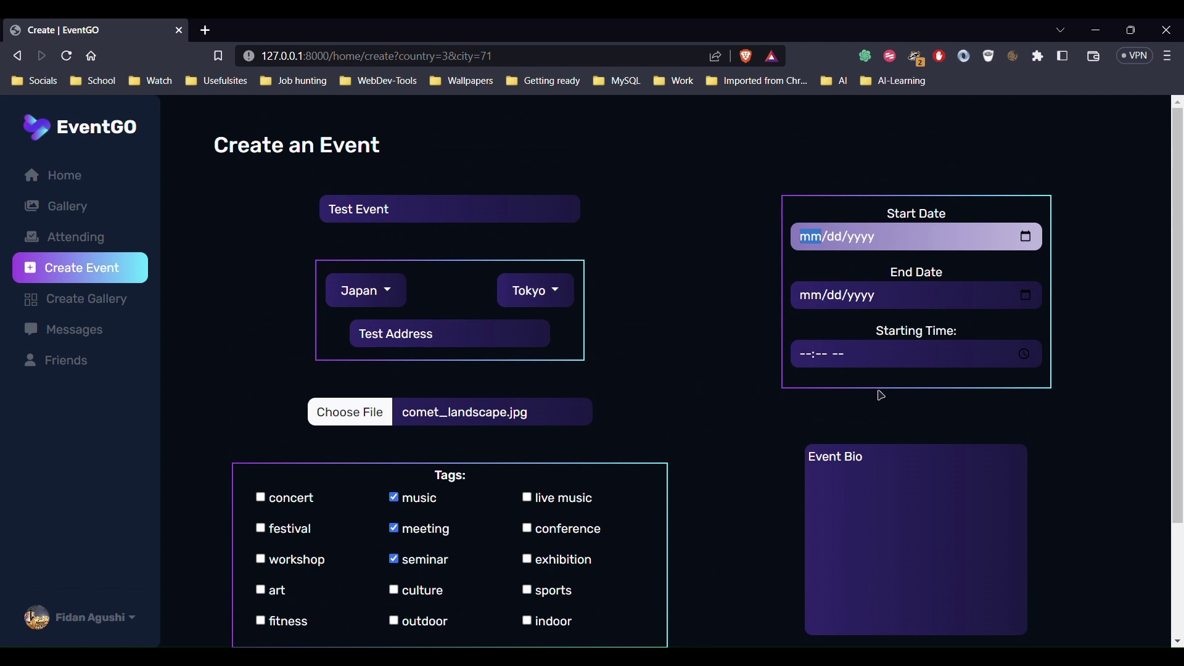
pyautogui.write('05/25/2023')
pyautogui.click(1034, 307)
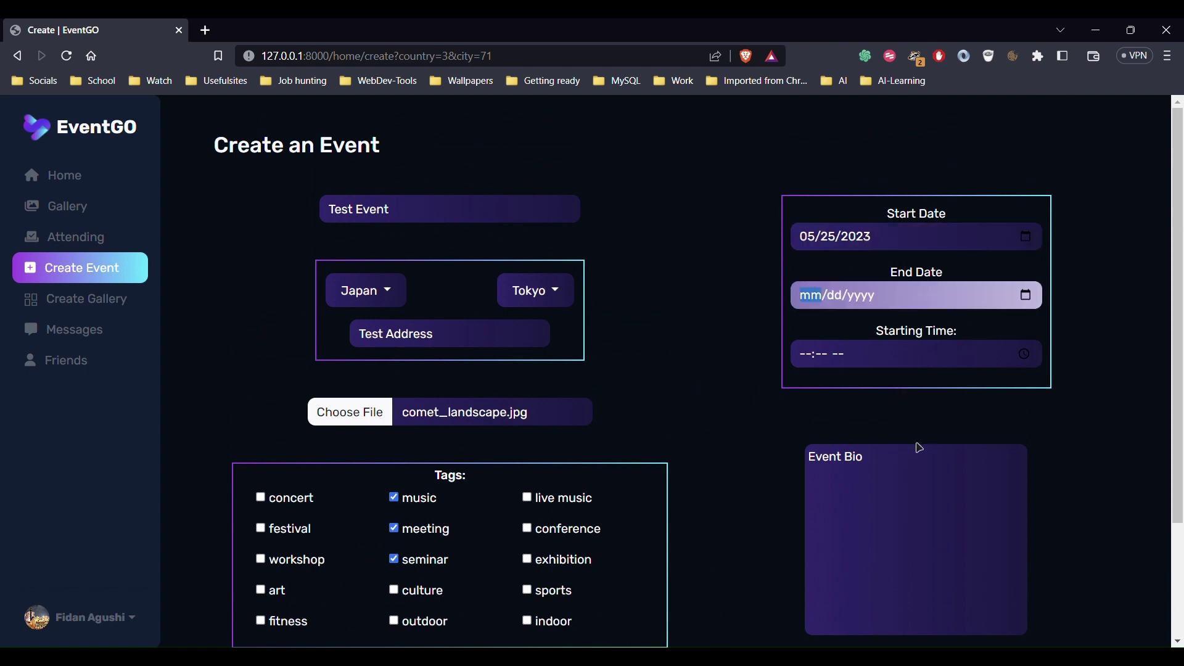
pyautogui.write('05/26/2023')
pyautogui.click(1034, 365)
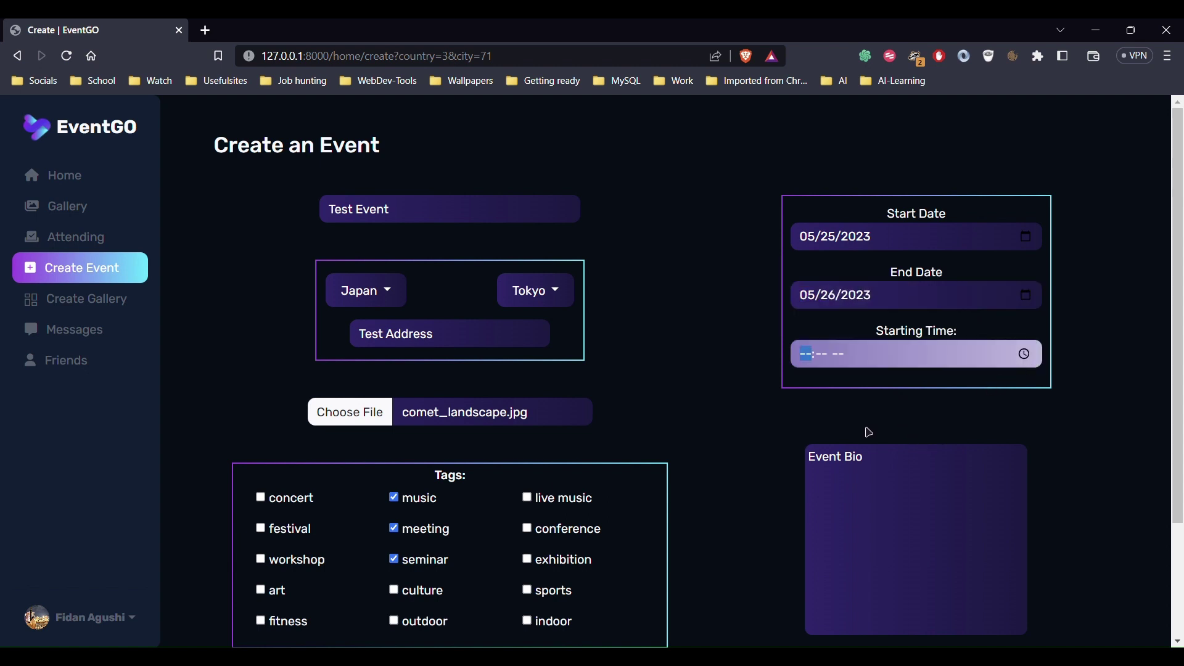
pyautogui.write('10:00 AM')
pyautogui.press('p')
# Enter the bio 'Test Description' and create the event
pyautogui.click(1009, 430)
pyautogui.click(919, 484)
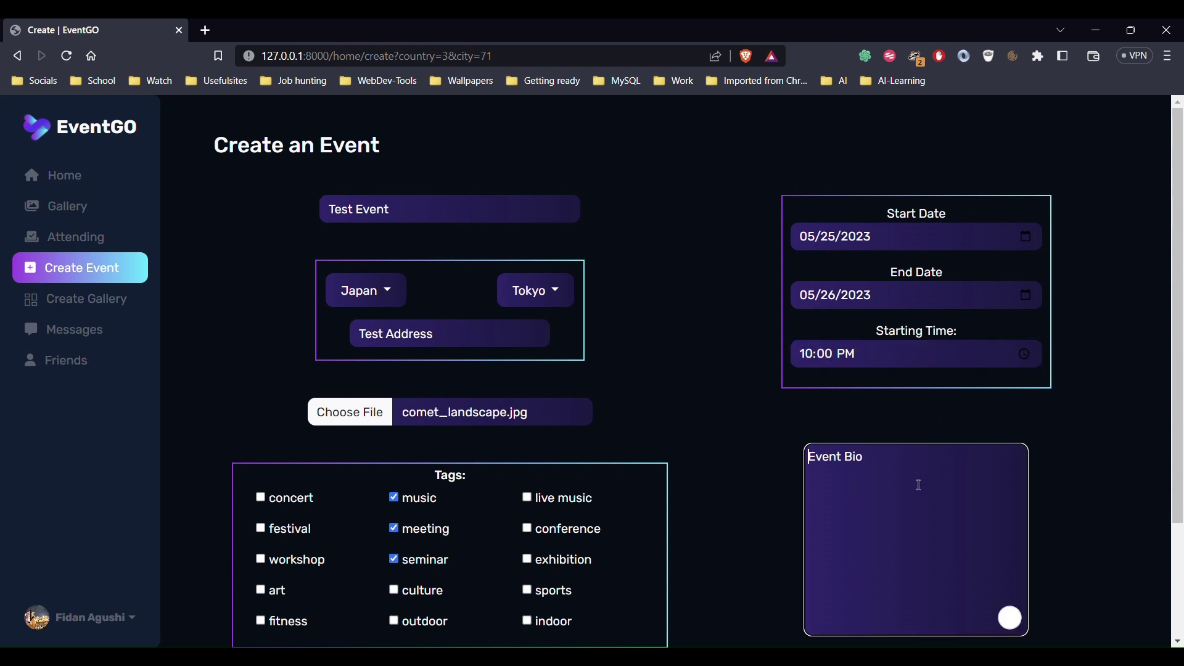
pyautogui.write('Test Descriptiomn')
pyautogui.press('BackSpace')
pyautogui.press('BackSpace')
pyautogui.write('n')
pyautogui.scroll(-3, 804, 491)
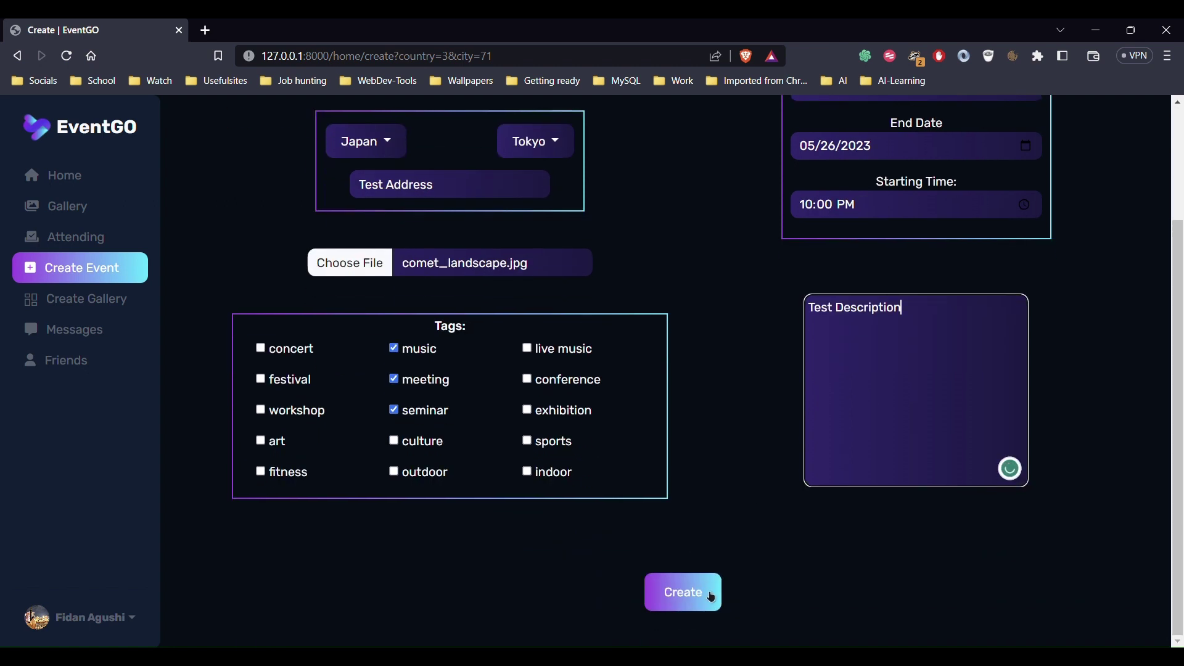
pyautogui.click(712, 599)
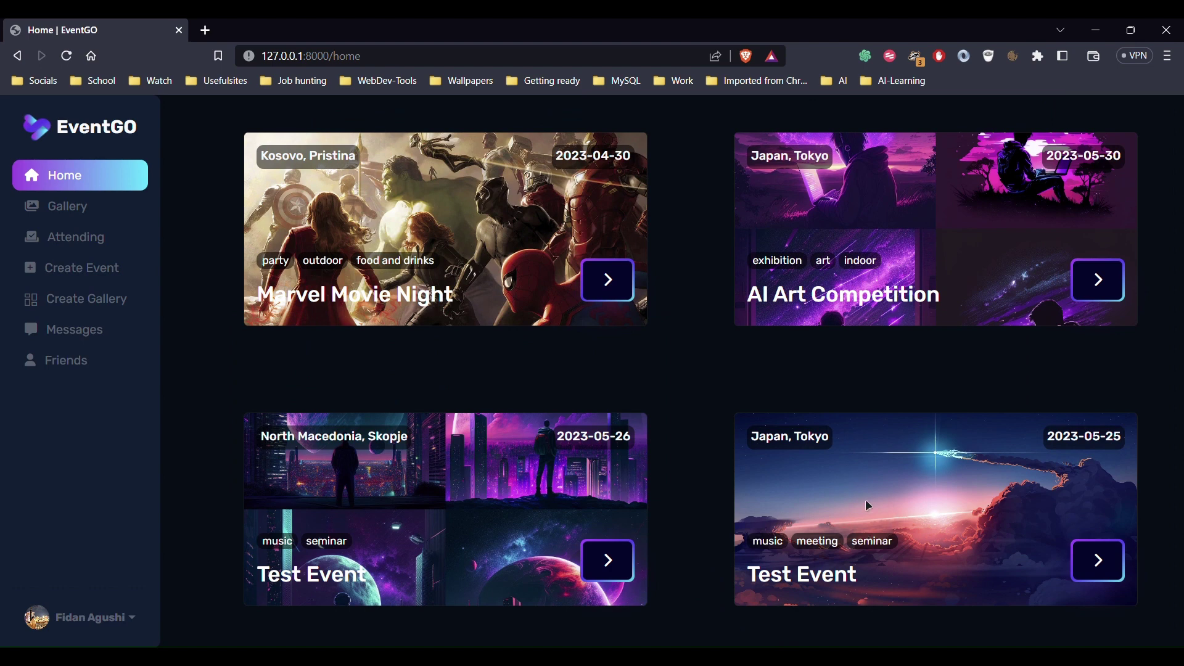
# Open the Tokyo Test Event's page from its home card and bring up its edit form
pyautogui.moveTo(779, 448); pyautogui.dragTo(938, 565)
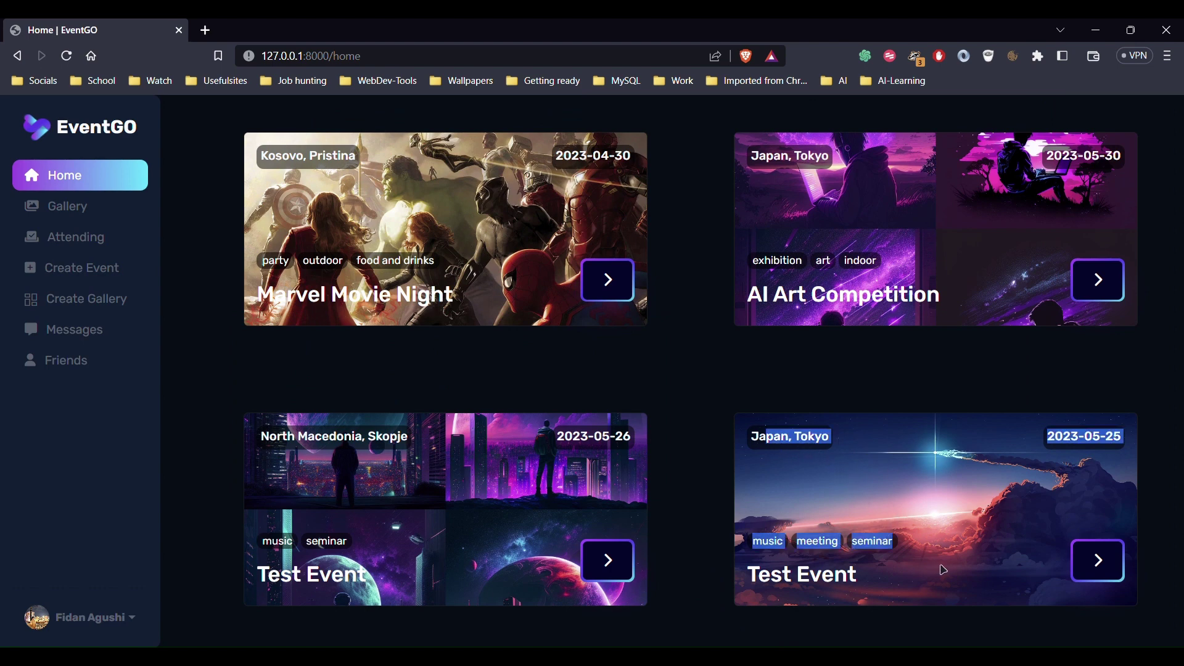
pyautogui.click(927, 560)
pyautogui.click(1106, 571)
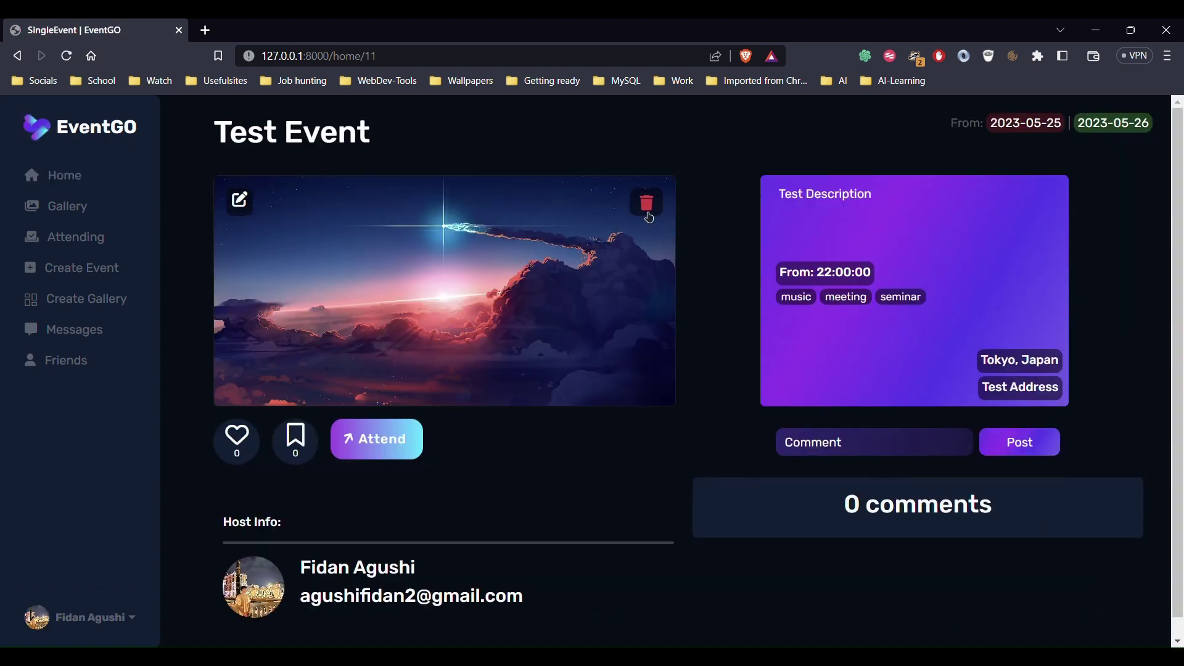
pyautogui.click(244, 211)
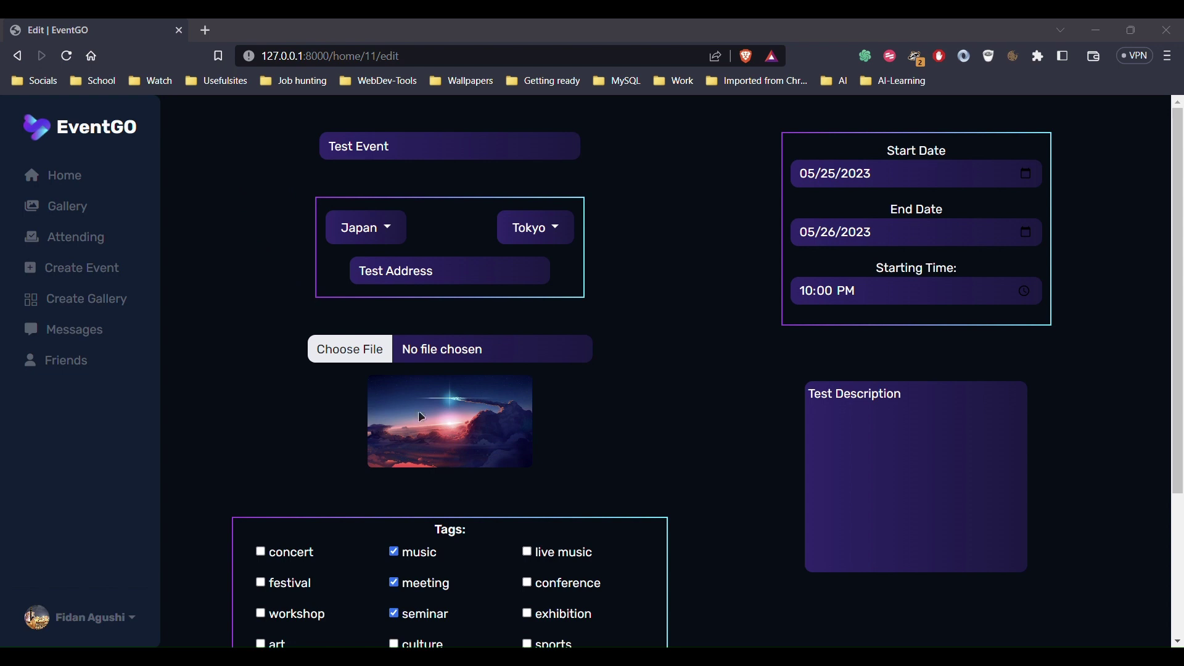
# Choose blueplanet_coder.png, change the address to Test Address V2, and untick meeting
pyautogui.doubleClick(429, 446)
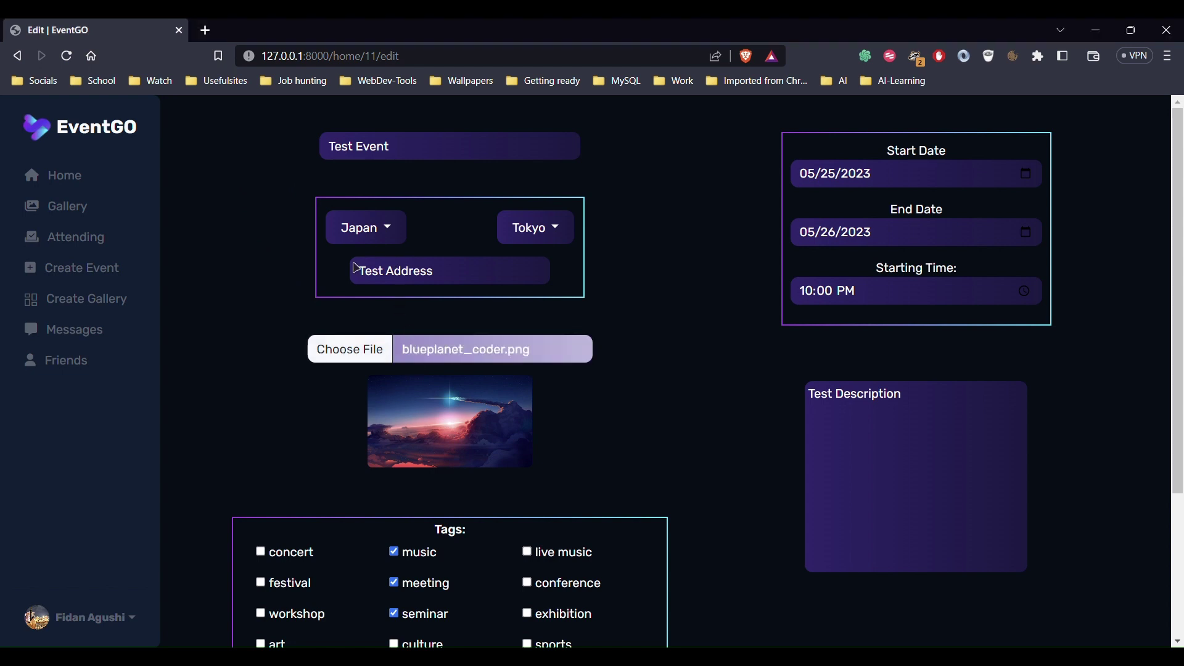
pyautogui.click(456, 280)
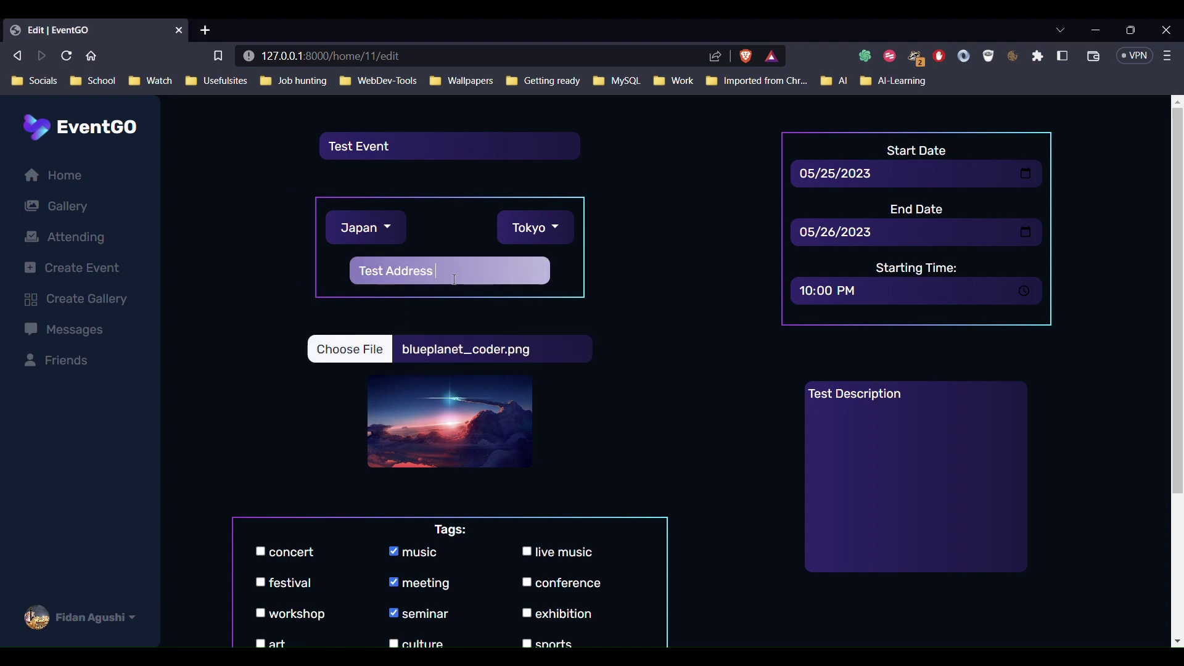
pyautogui.scroll(-2, 463, 292)
pyautogui.click(394, 428)
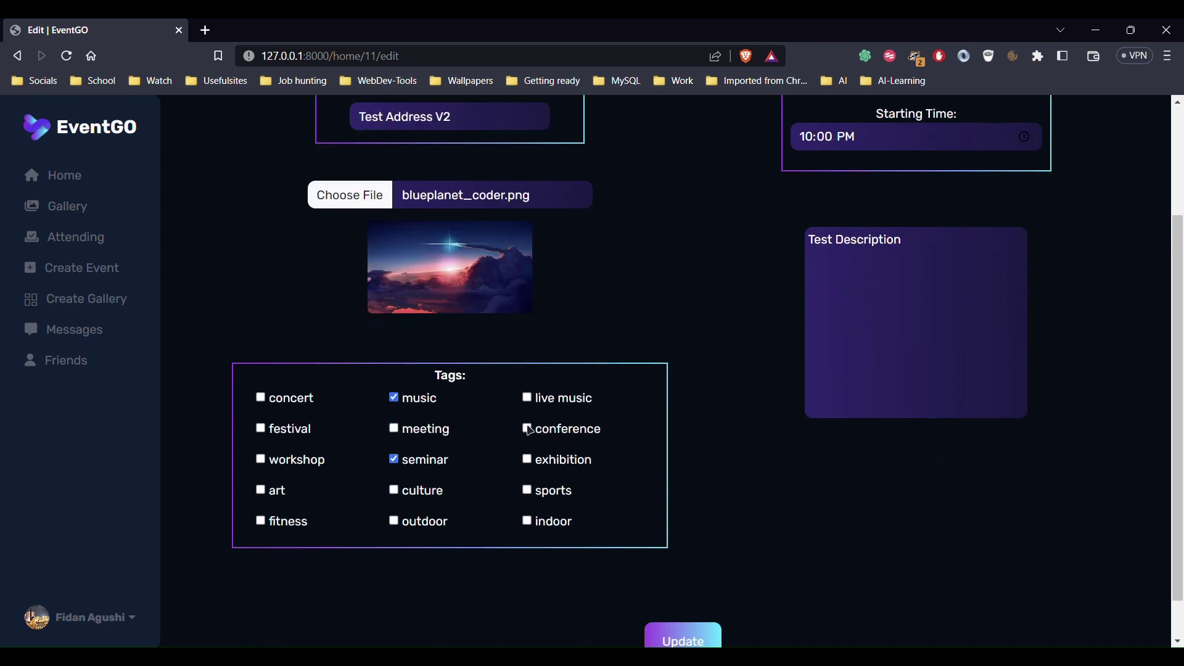
pyautogui.scroll(2, 920, 378)
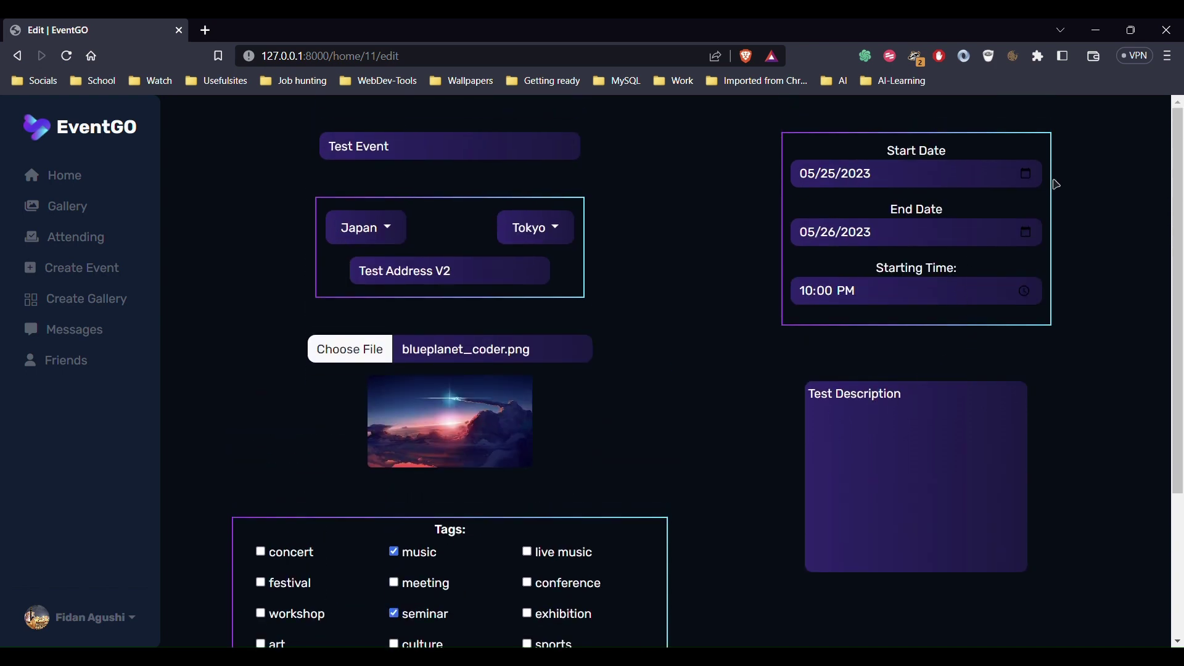
# Change the starting hour to 11 PM, save the event, and return Home
pyautogui.click(1033, 302)
pyautogui.write('11')
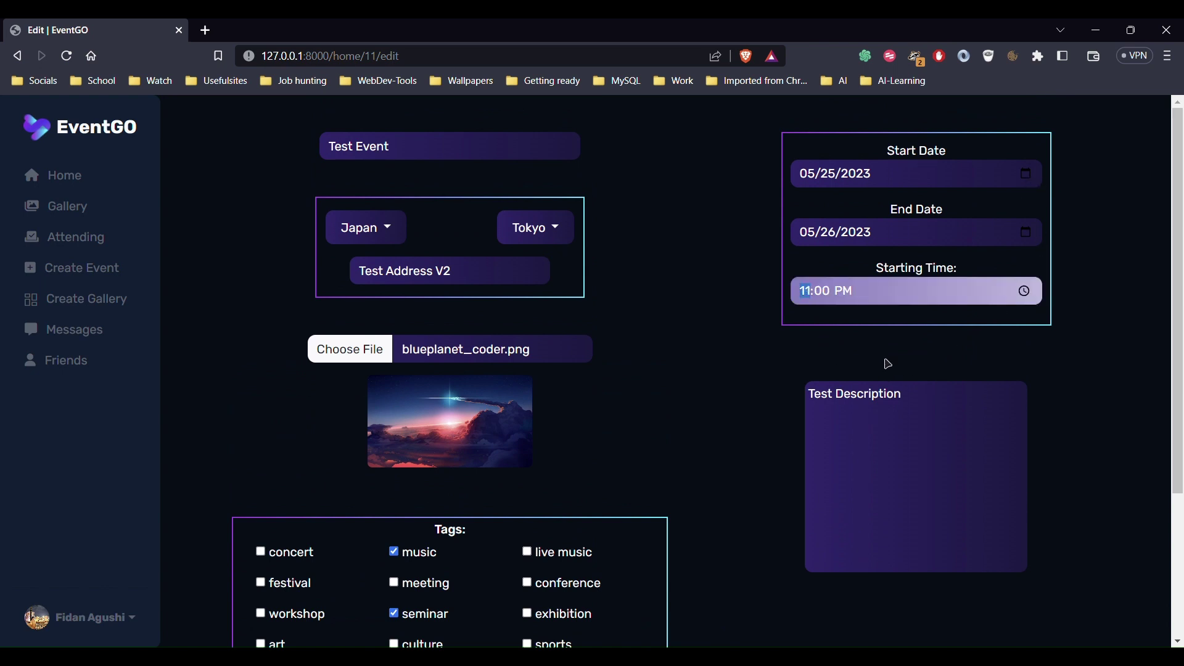
pyautogui.click(997, 416)
pyautogui.scroll(-3, 795, 435)
pyautogui.click(707, 601)
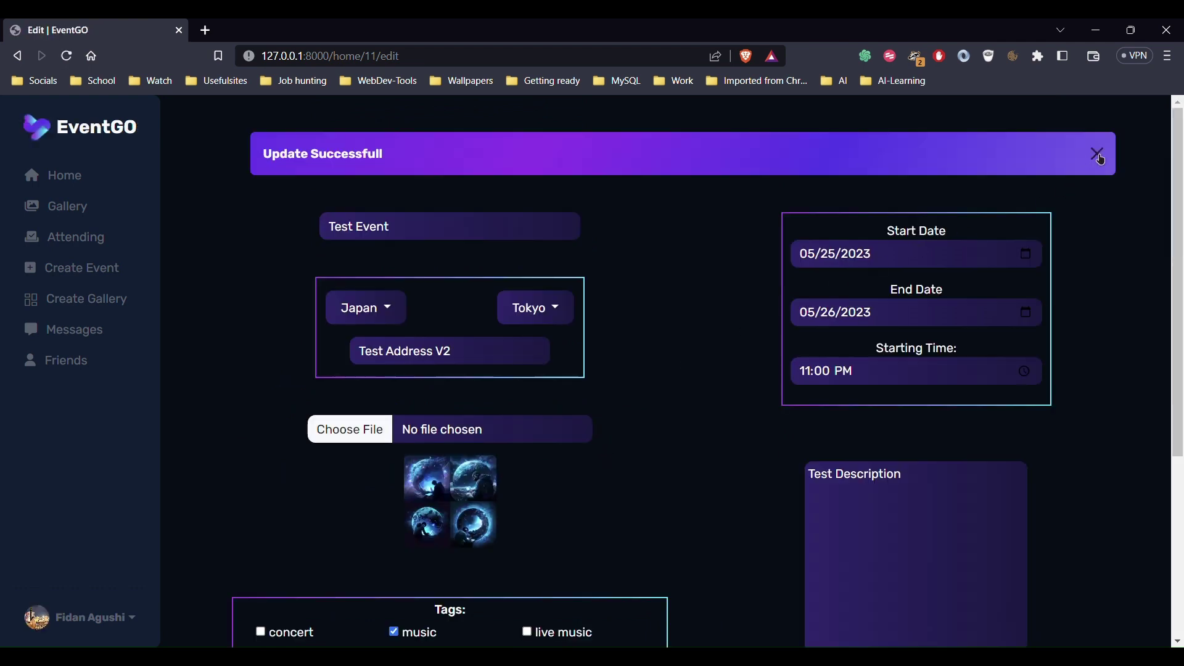
pyautogui.click(1097, 154)
pyautogui.click(51, 177)
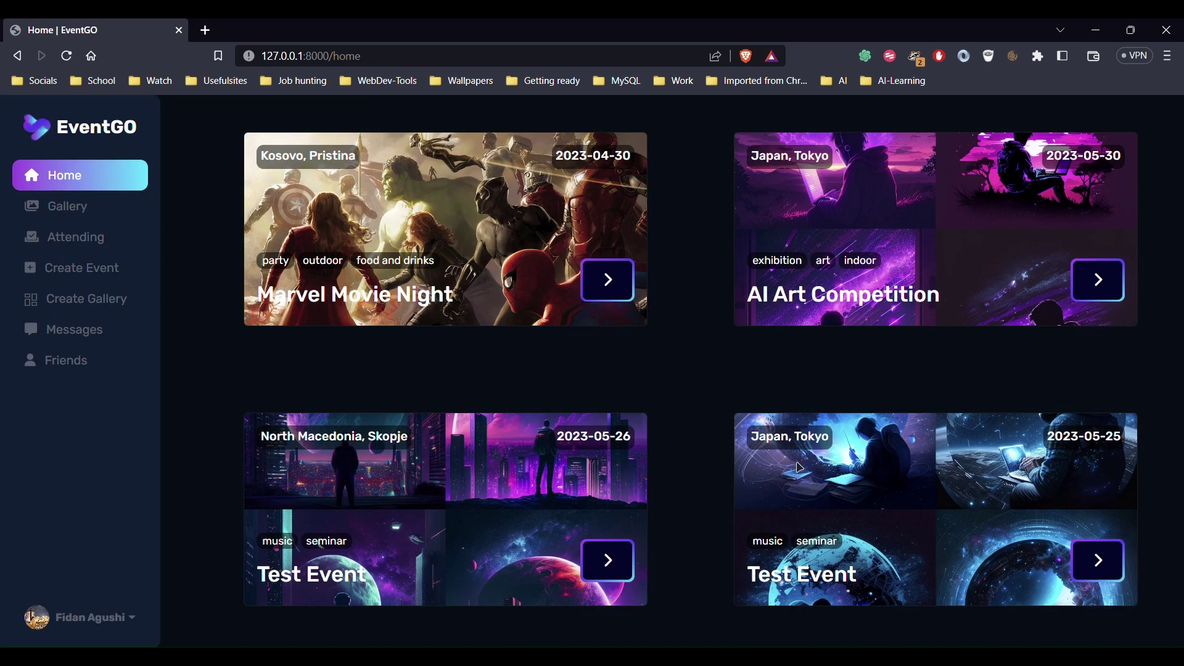
# Open the Tokyo Test Event and delete it, confirming with OK
pyautogui.moveTo(763, 543); pyautogui.dragTo(837, 583)
pyautogui.click(1104, 568)
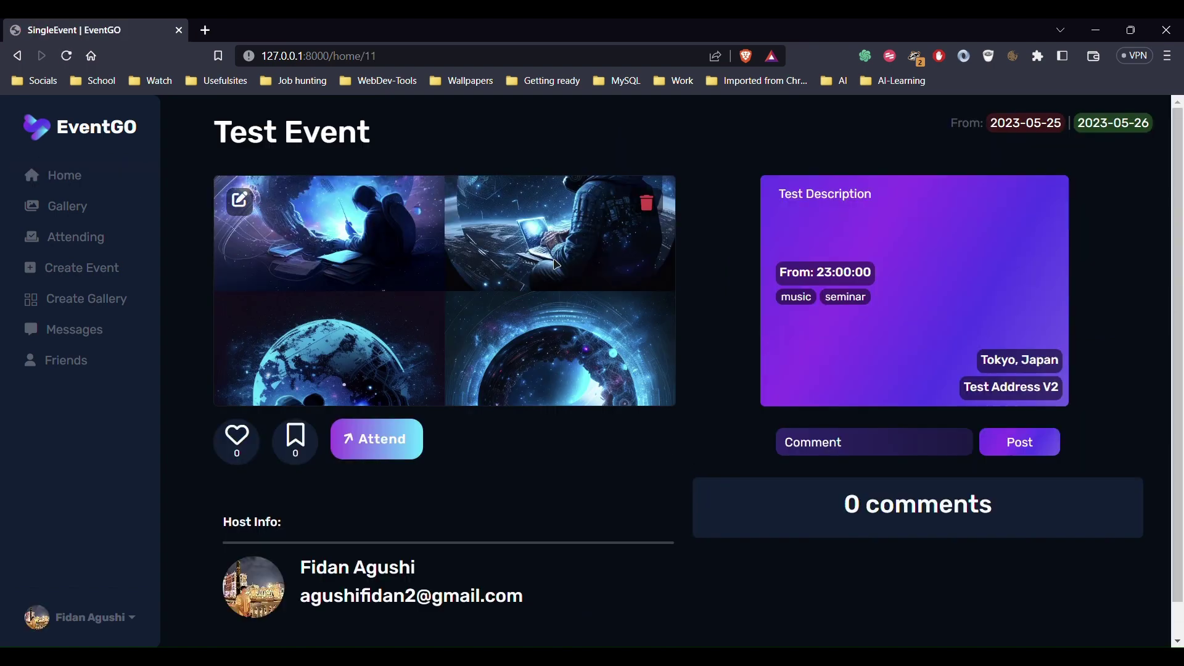
pyautogui.click(656, 212)
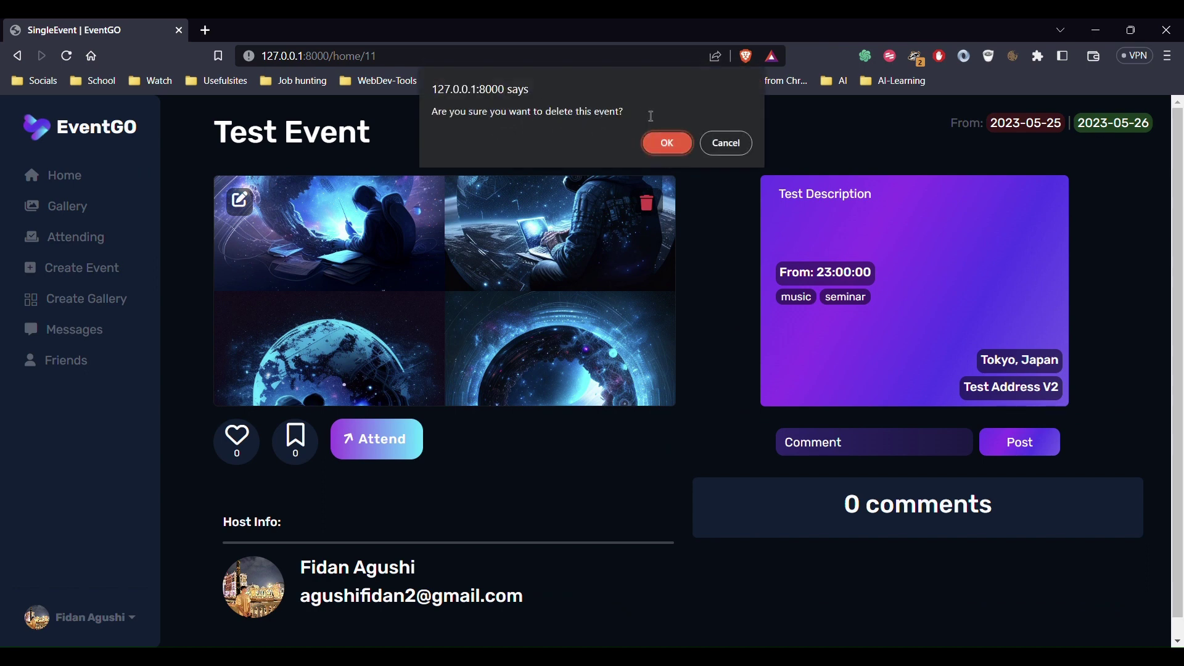
pyautogui.click(657, 150)
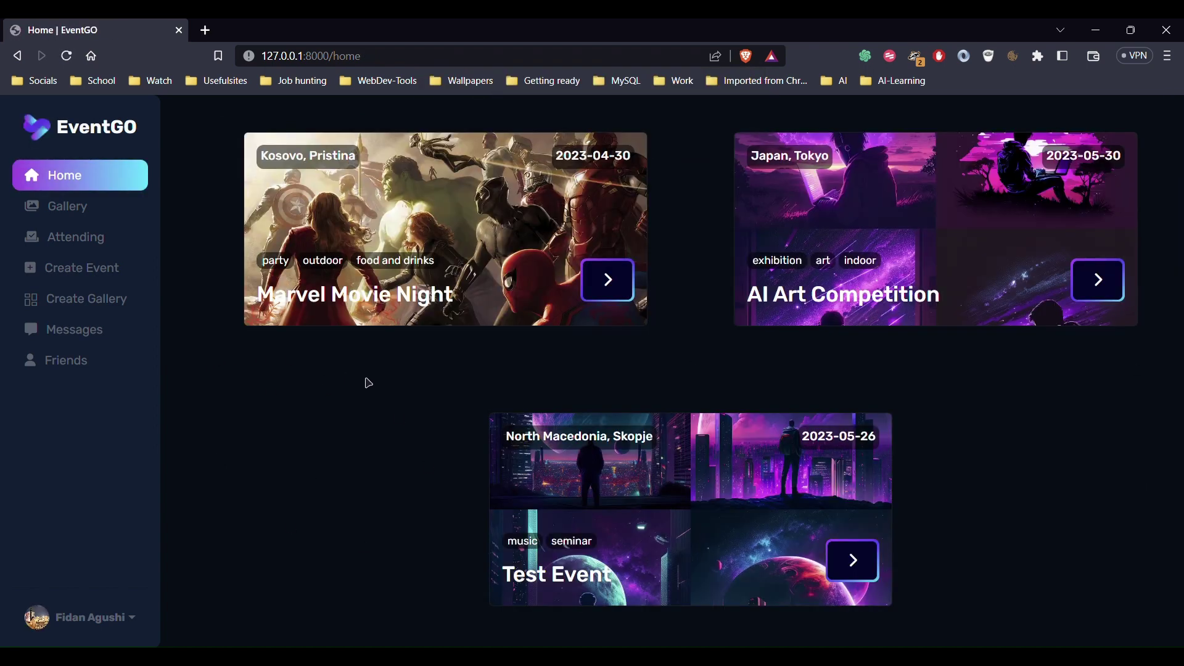
# Publish a gallery post captioned 'The caption' with 971.jpg, check the Gallery, then open Messages
pyautogui.click(122, 312)
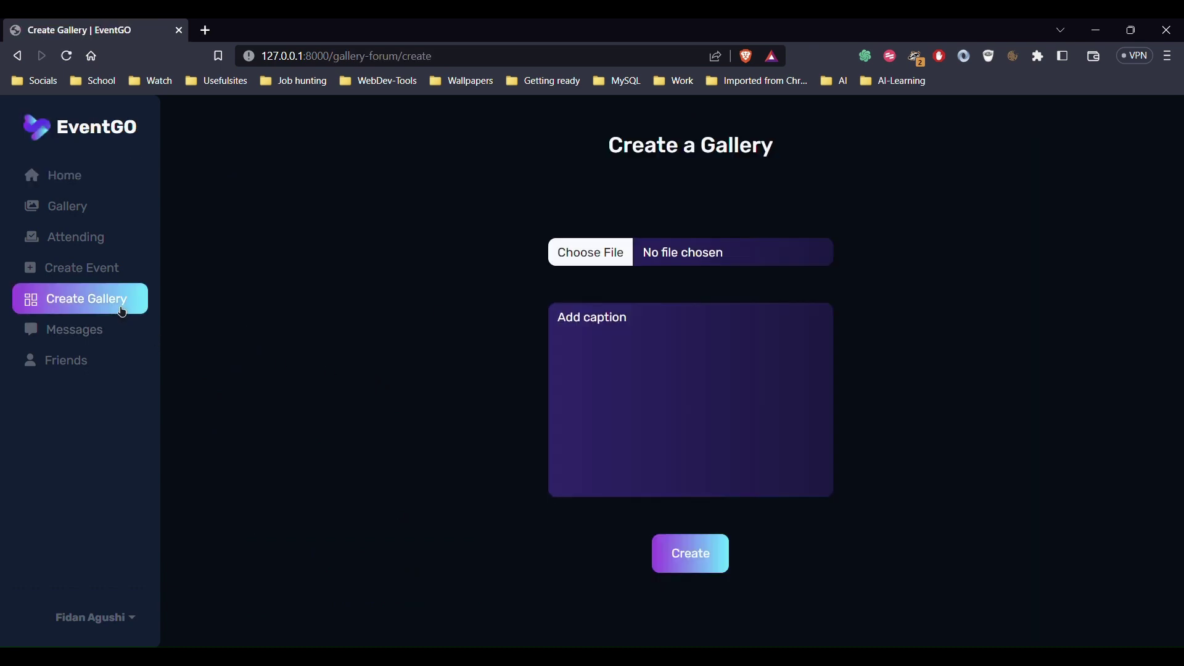
pyautogui.click(620, 327)
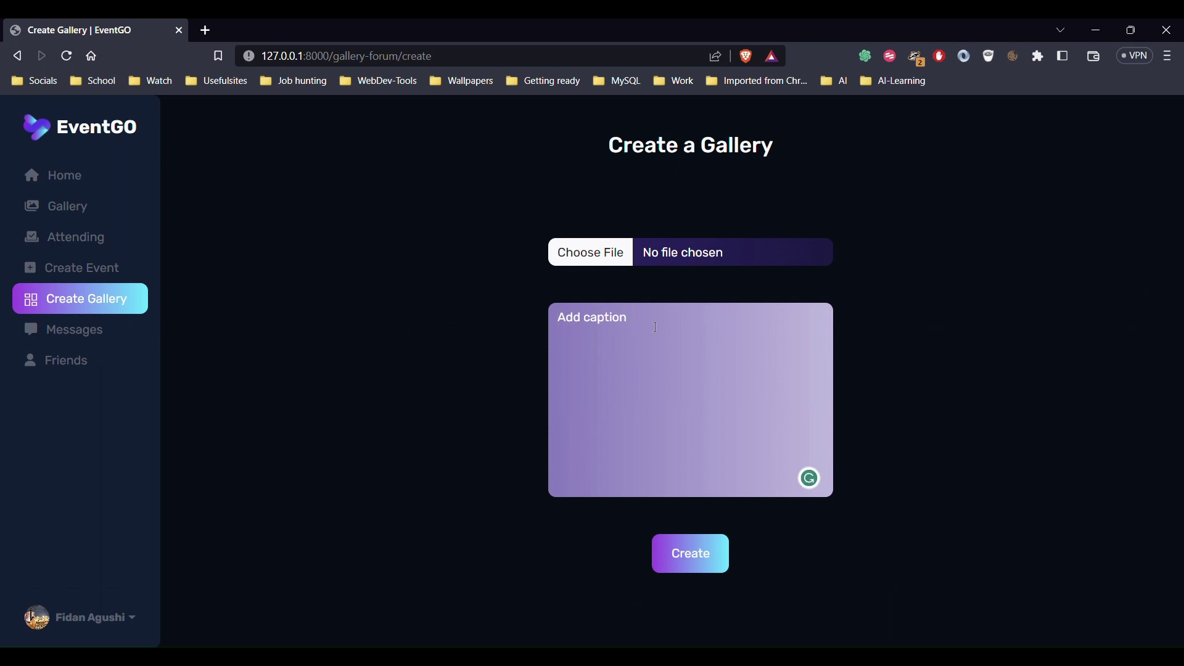
pyautogui.write('The caption')
pyautogui.click(608, 261)
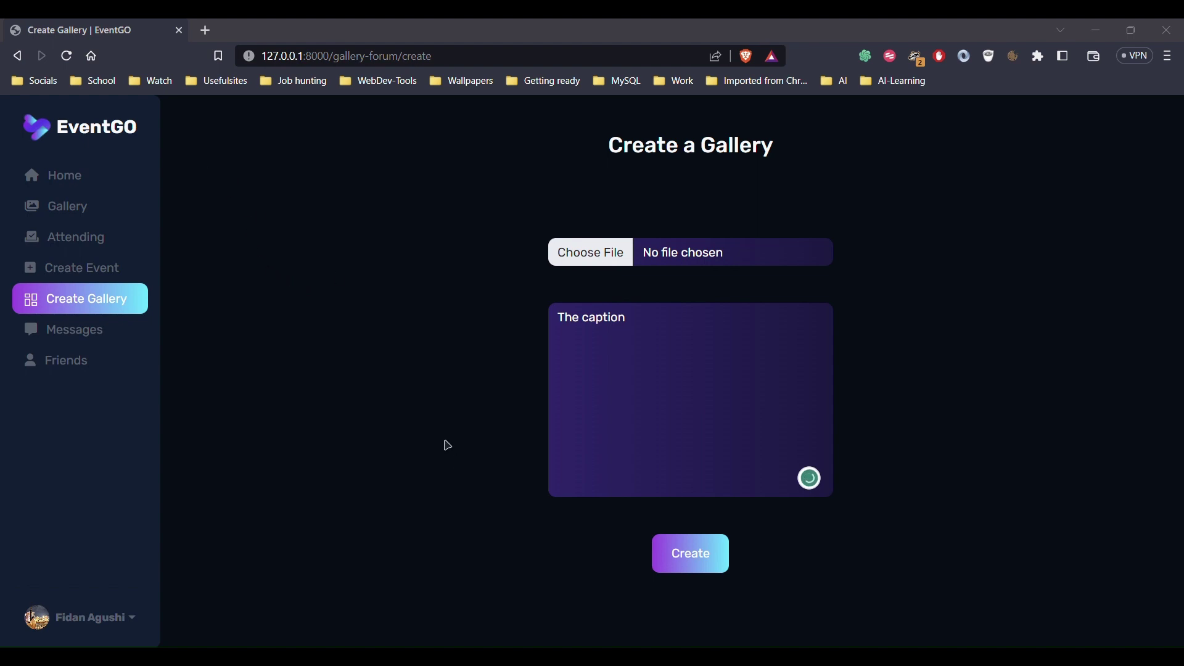
pyautogui.press('Escape')
pyautogui.click(716, 571)
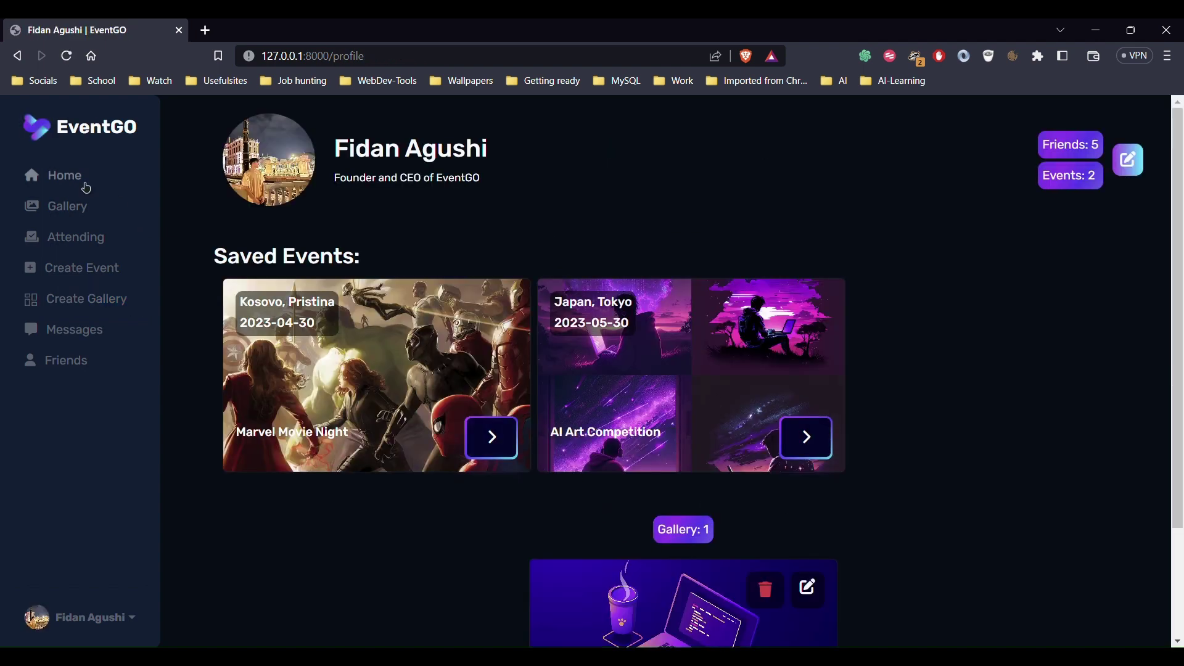
pyautogui.click(82, 221)
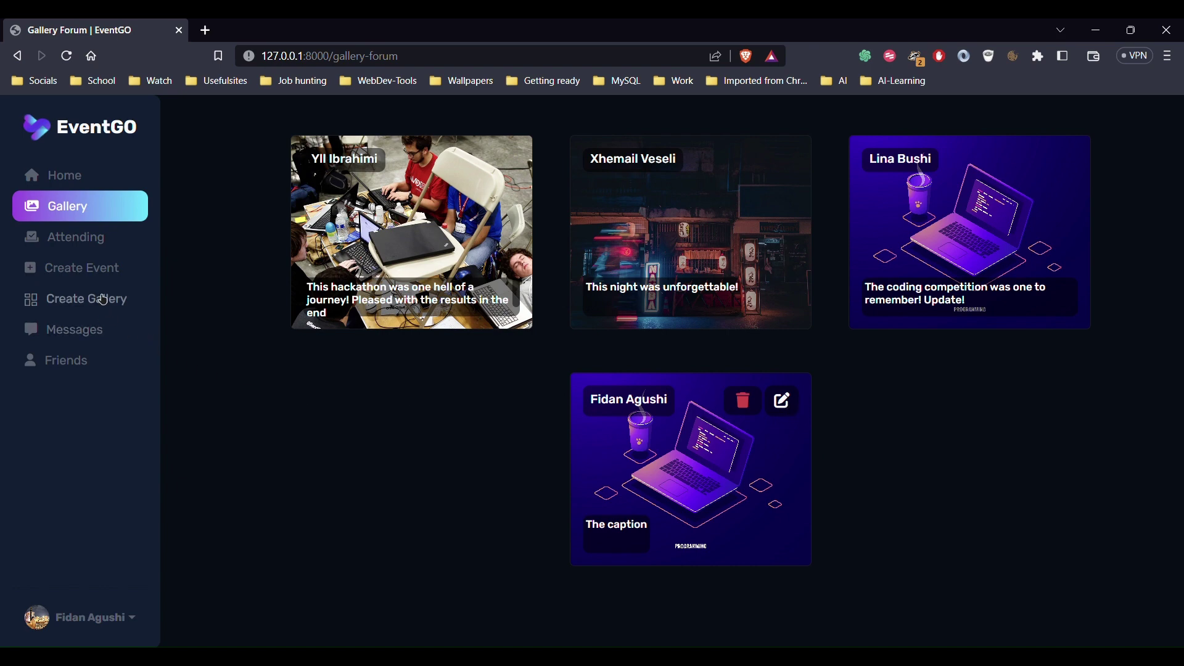
pyautogui.click(85, 343)
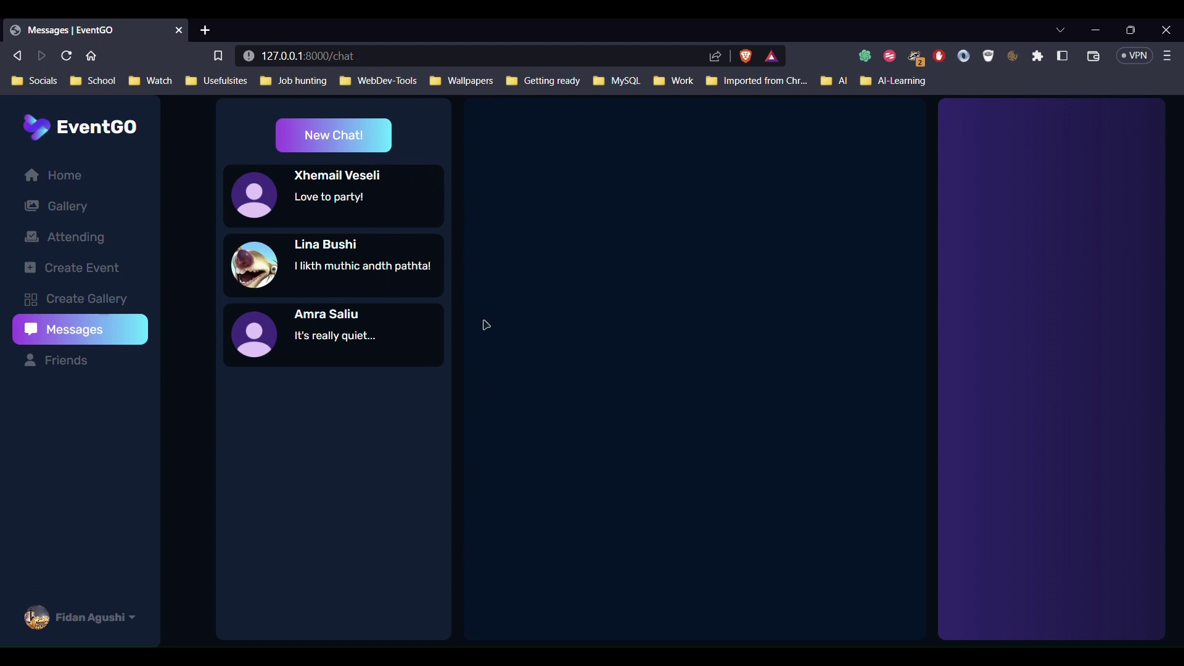
# Open the bottom and middle conversations and look through the chat panel
pyautogui.click(257, 338)
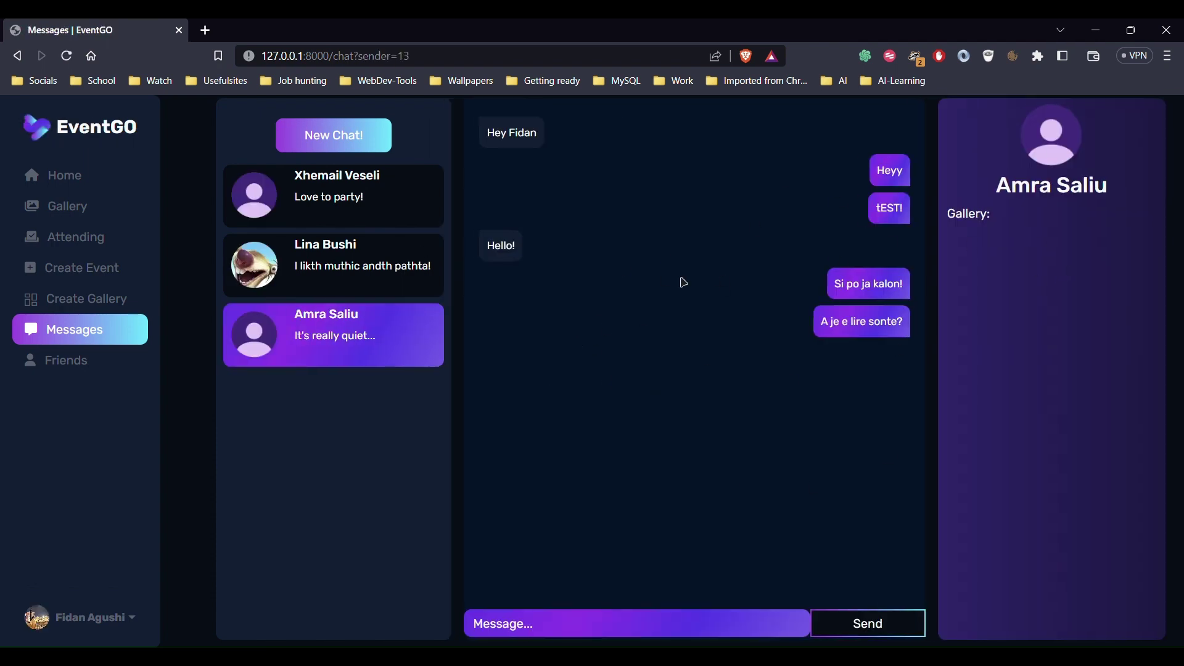
pyautogui.click(270, 275)
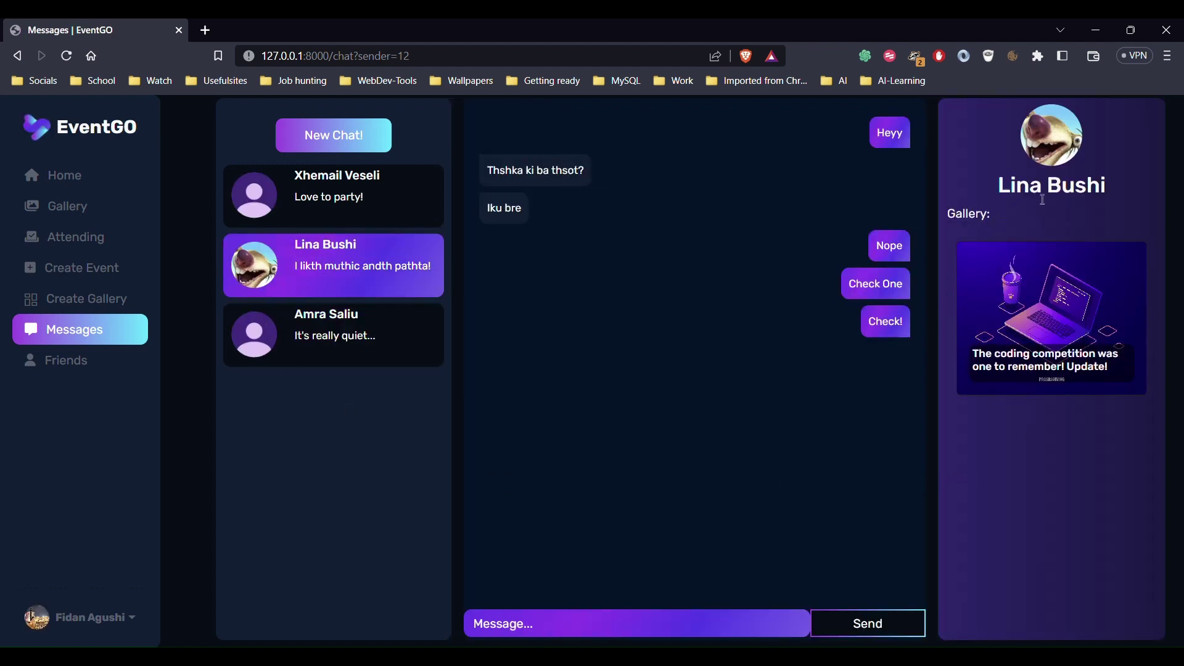
pyautogui.doubleClick(996, 215)
pyautogui.click(990, 265)
pyautogui.tripleClick(1036, 186)
pyautogui.click(1095, 155)
# Start a new chat sending 'Hey !', then go to the Friends page
pyautogui.click(353, 151)
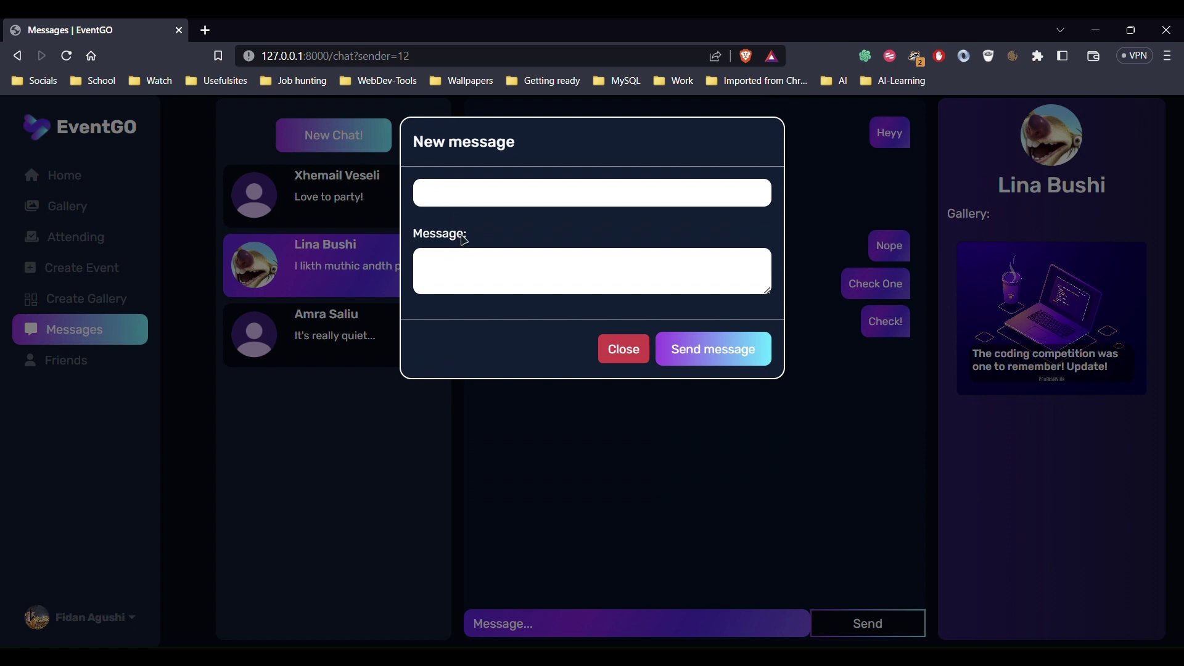
pyautogui.click(475, 265)
pyautogui.write('Hey !!')
pyautogui.click(738, 362)
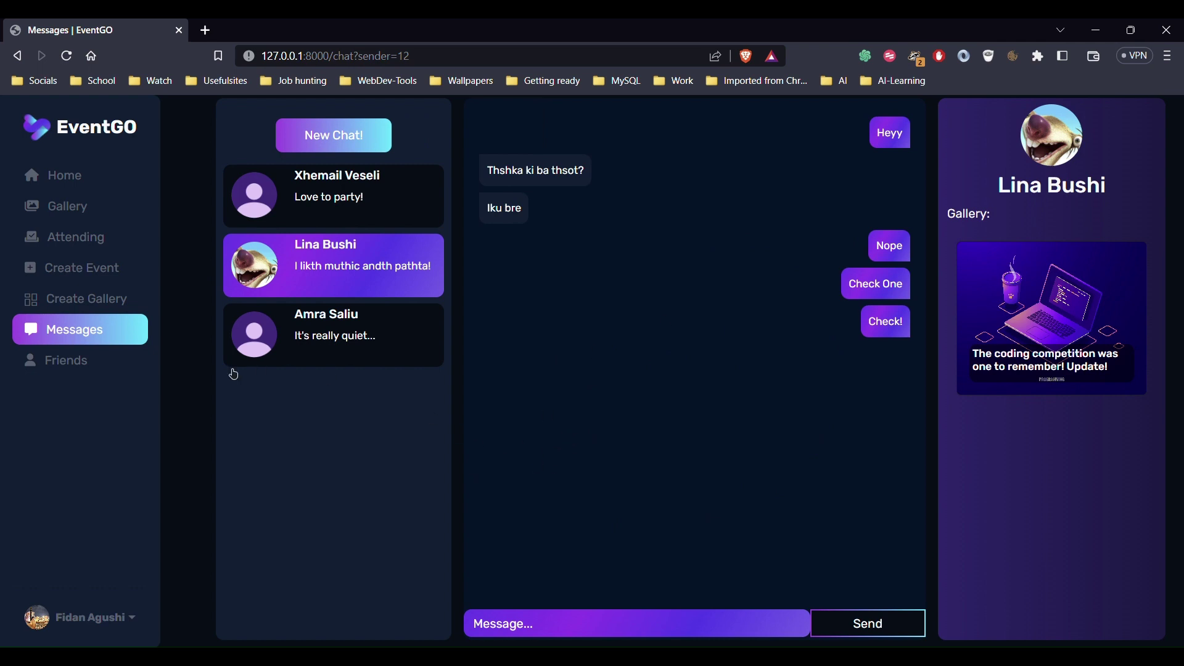
pyautogui.click(100, 376)
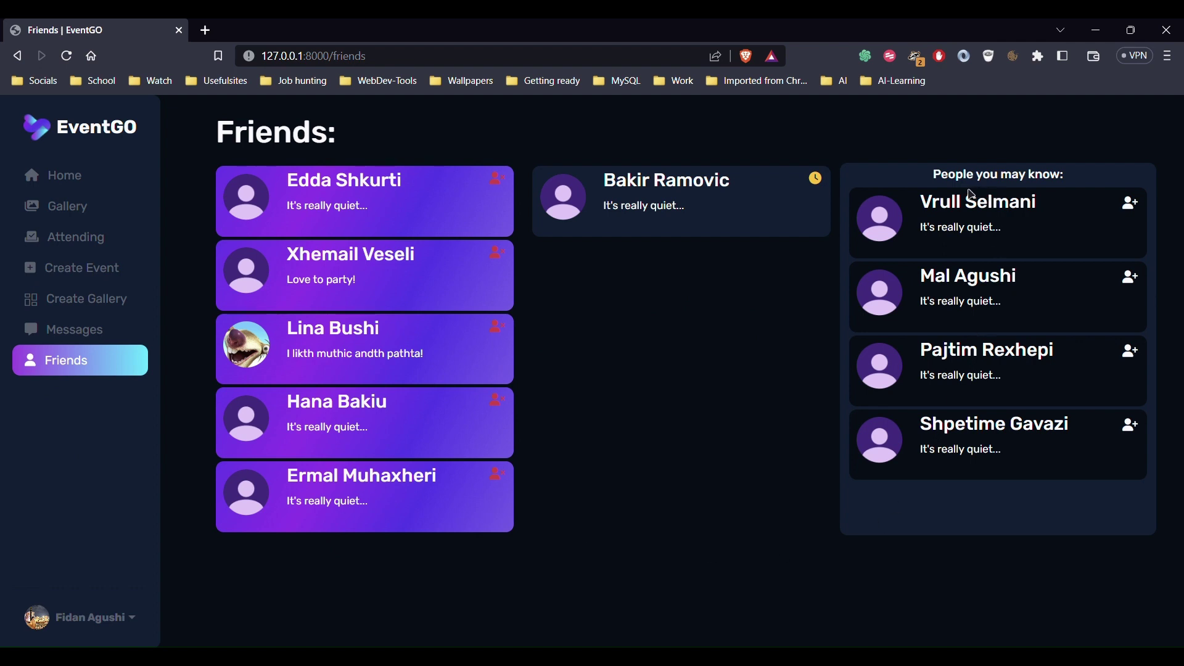
# Accept the pending friend request and remove the friend with the photo avatar
pyautogui.moveTo(936, 174); pyautogui.dragTo(1075, 188)
pyautogui.click(1075, 189)
pyautogui.click(818, 180)
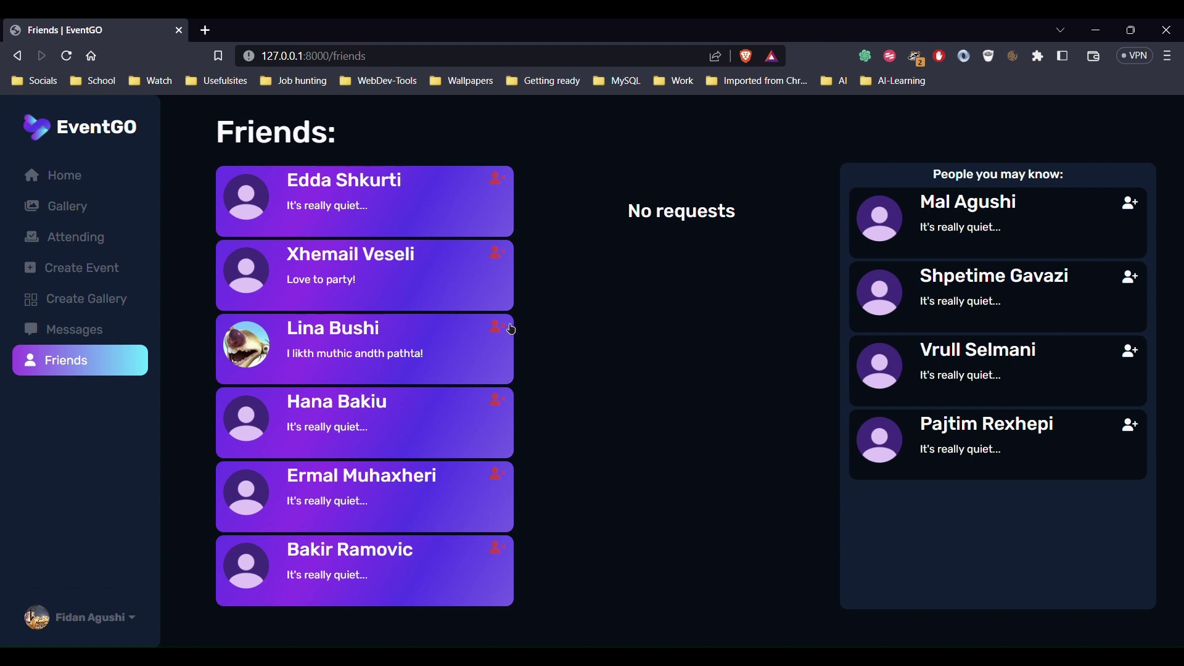
pyautogui.click(508, 555)
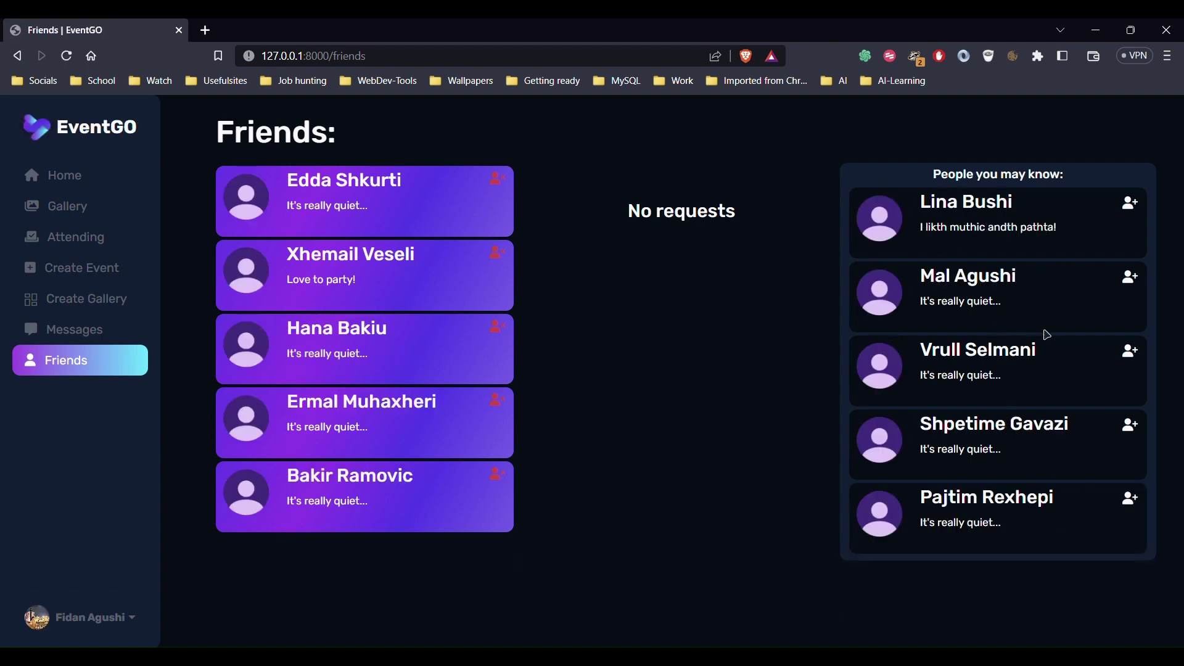
# Add a person from People you may know as a friend and dismiss the confirmation
pyautogui.click(1141, 290)
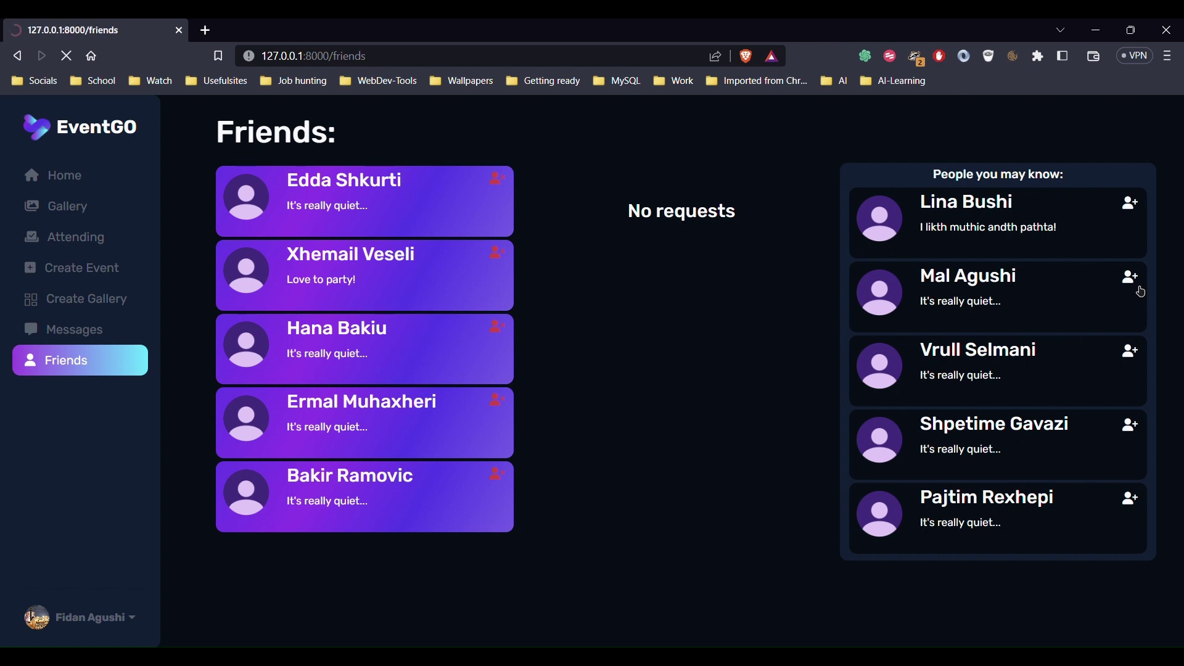
pyautogui.moveTo(237, 158); pyautogui.dragTo(391, 155)
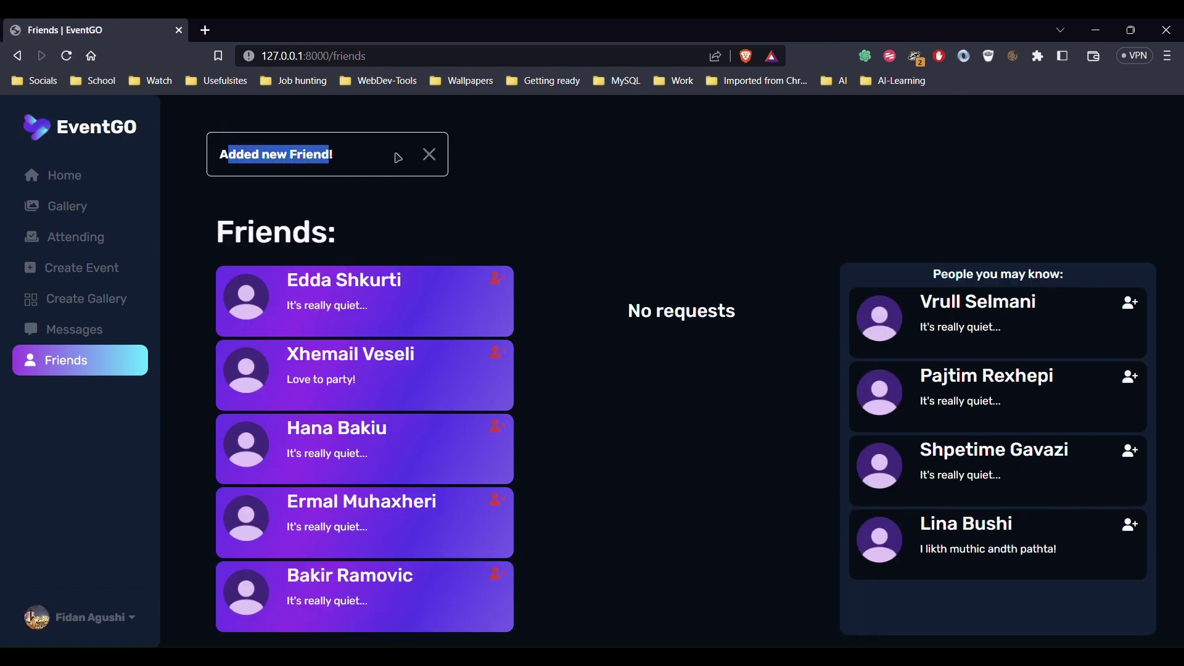
pyautogui.click(430, 155)
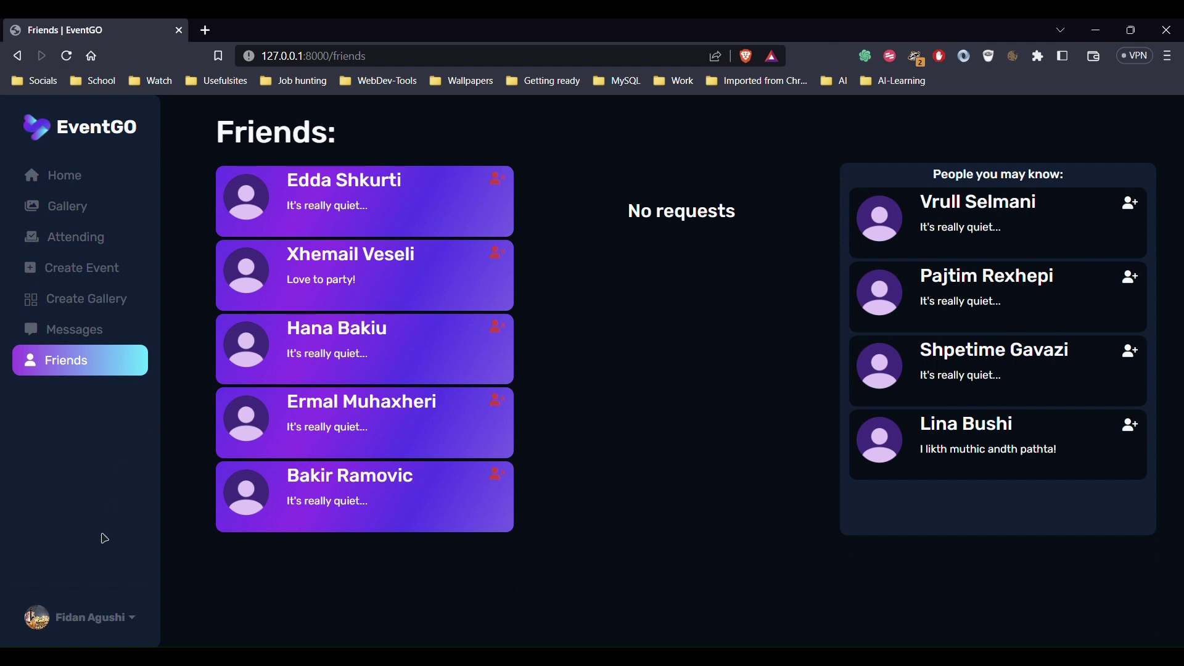
pyautogui.click(108, 617)
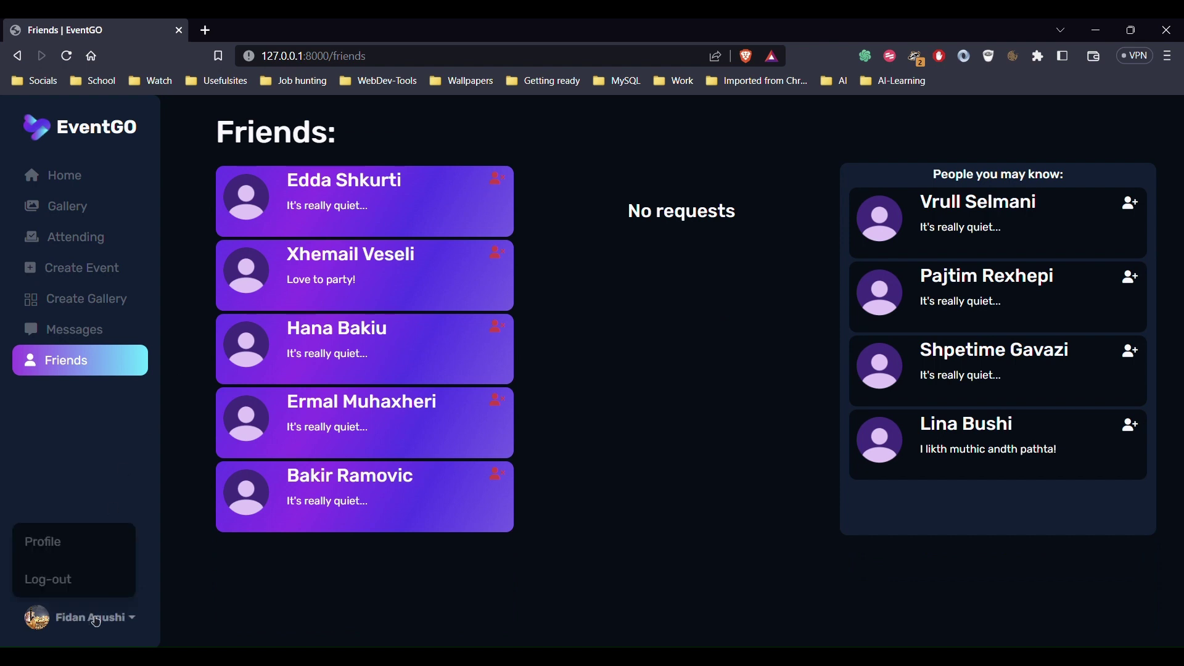
# Open your own profile and highlight its name and bio line
pyautogui.click(84, 548)
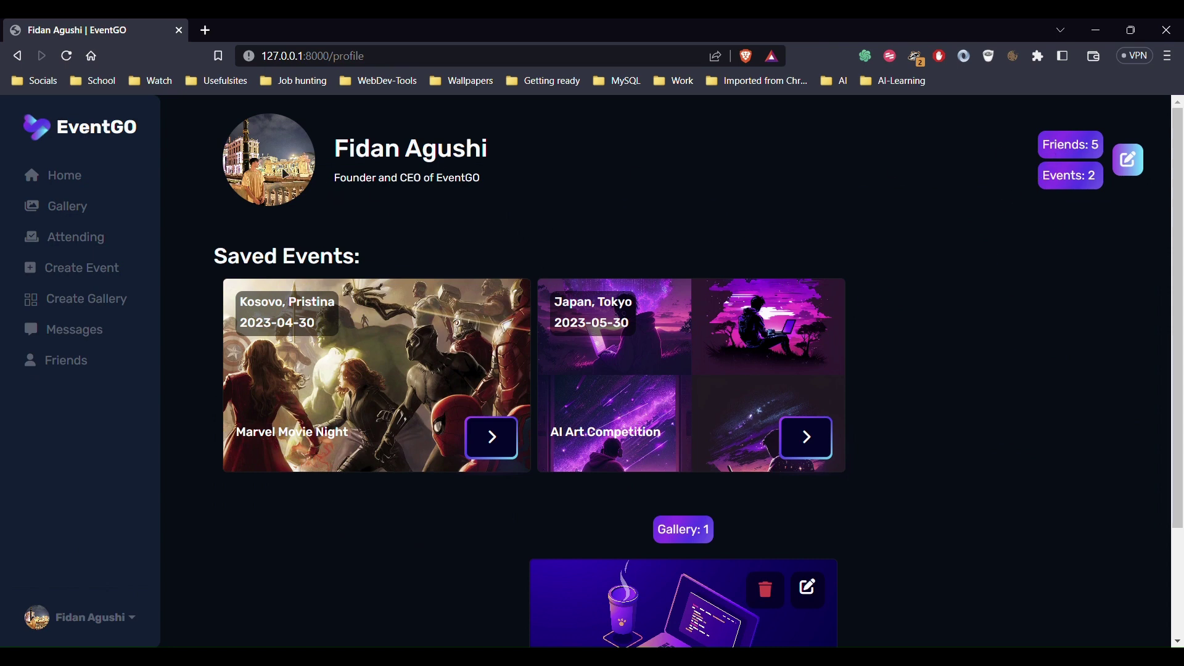
pyautogui.moveTo(353, 167); pyautogui.dragTo(521, 153)
pyautogui.click(407, 206)
pyautogui.moveTo(334, 180); pyautogui.dragTo(505, 186)
pyautogui.click(506, 185)
pyautogui.scroll(-3, 795, 433)
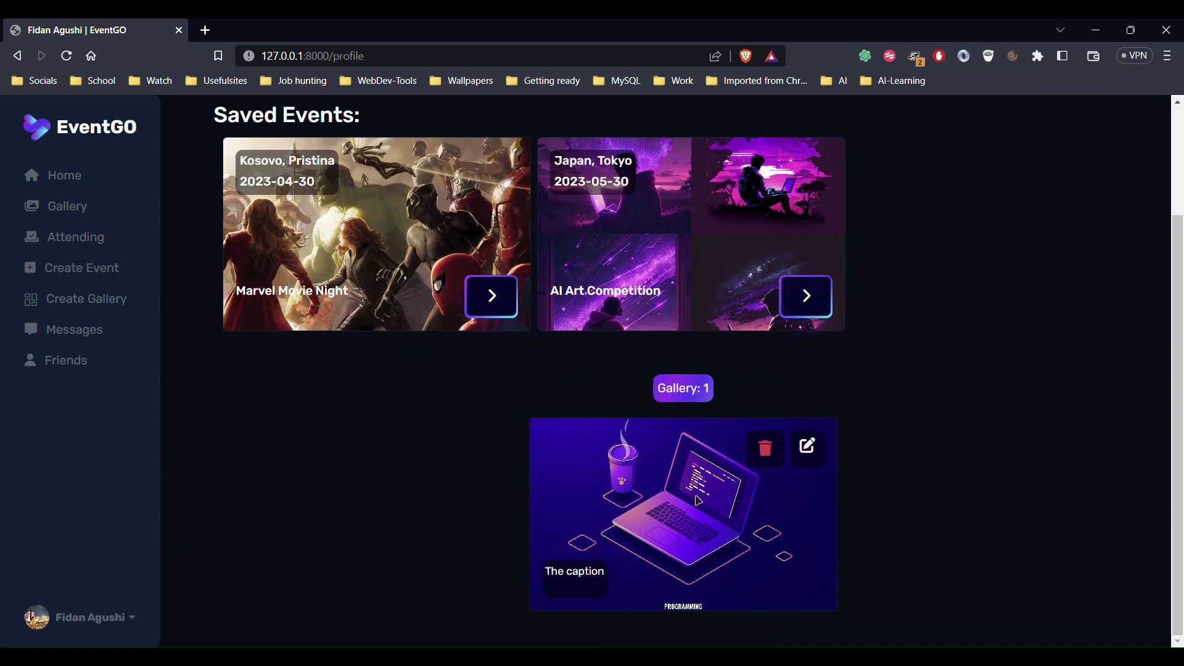
pyautogui.scroll(3, 740, 525)
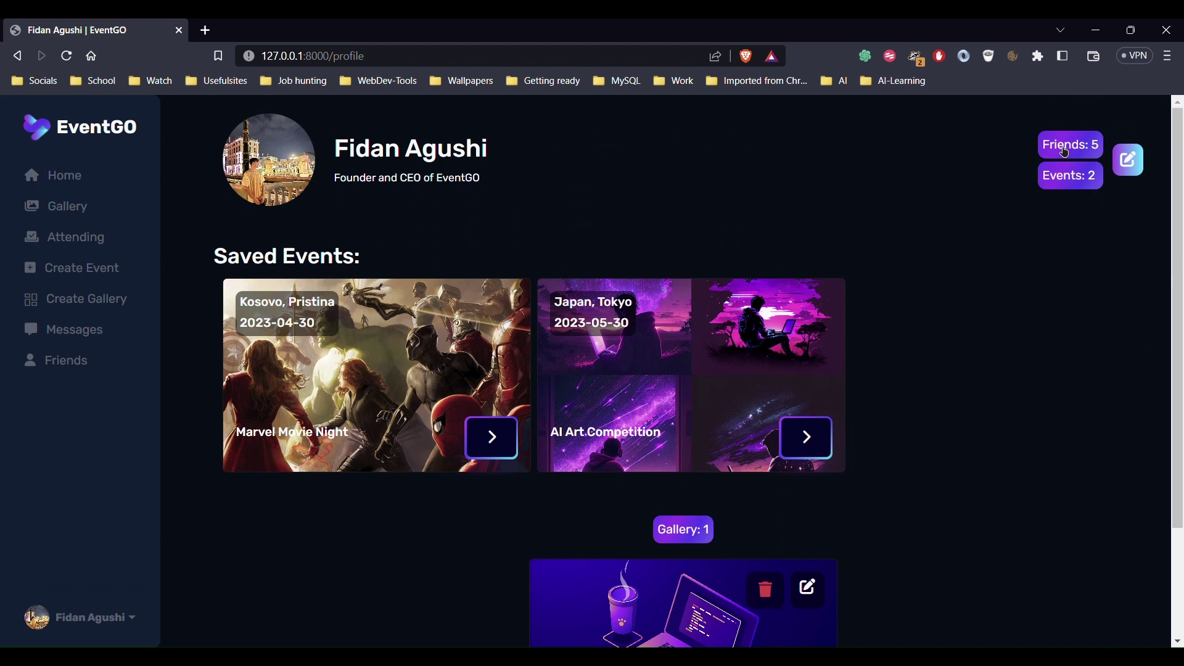
# View the 5 friends and the 2 created events, returning to the profile each time
pyautogui.click(1083, 155)
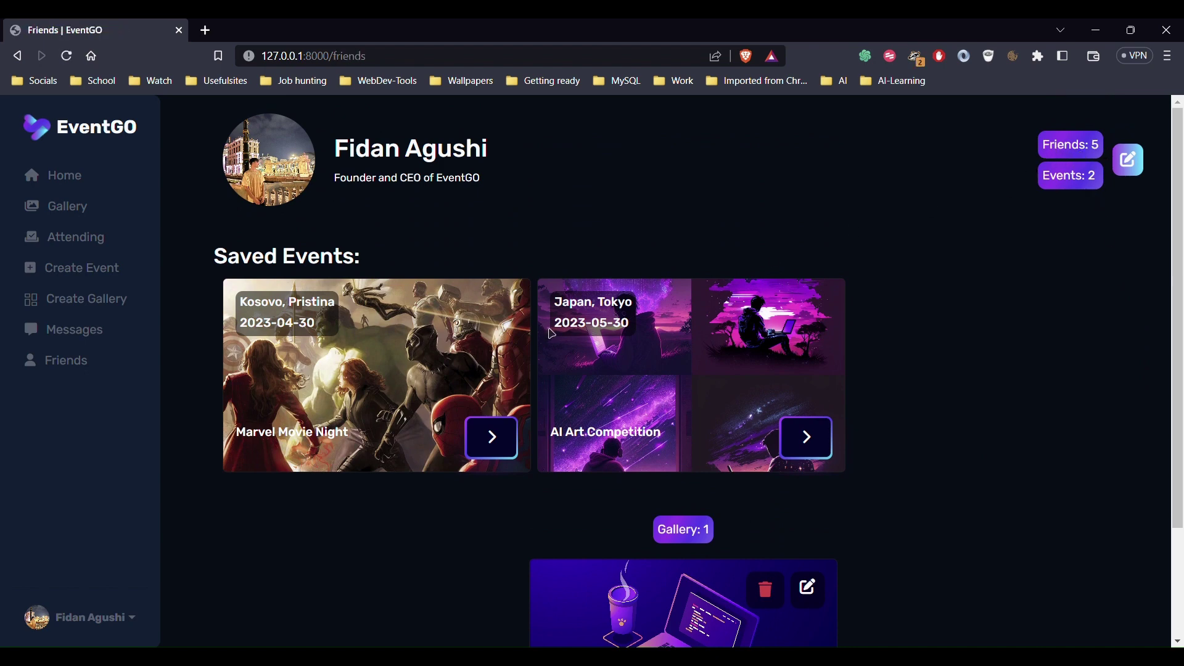
pyautogui.click(80, 617)
pyautogui.click(90, 562)
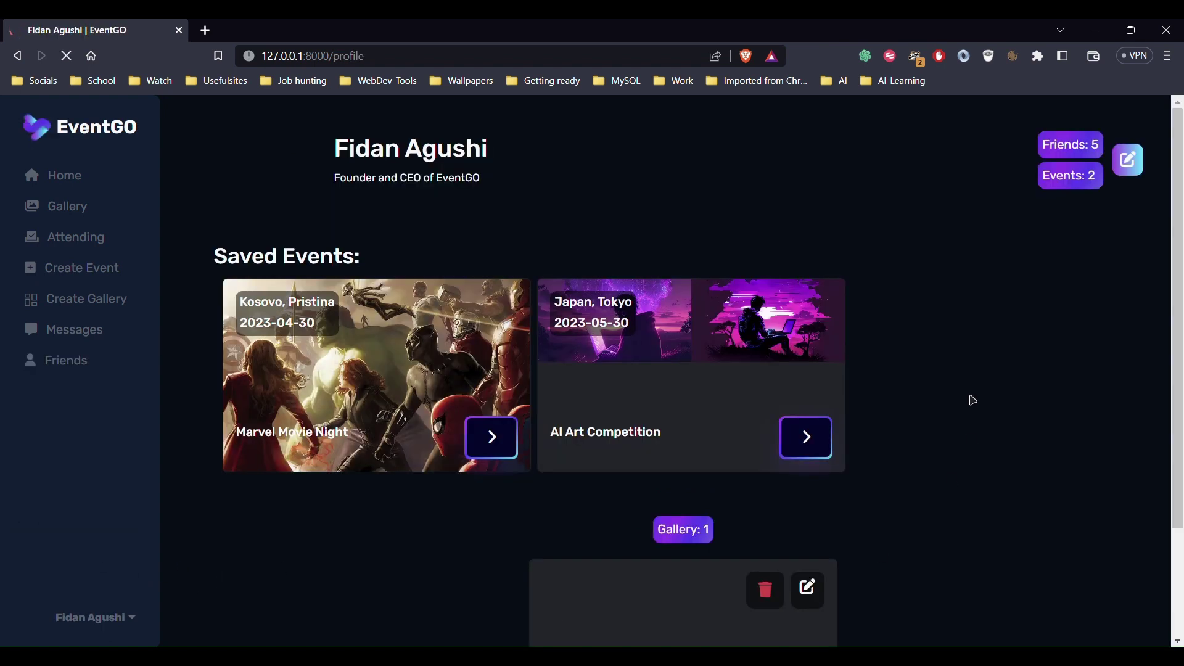
pyautogui.click(1071, 181)
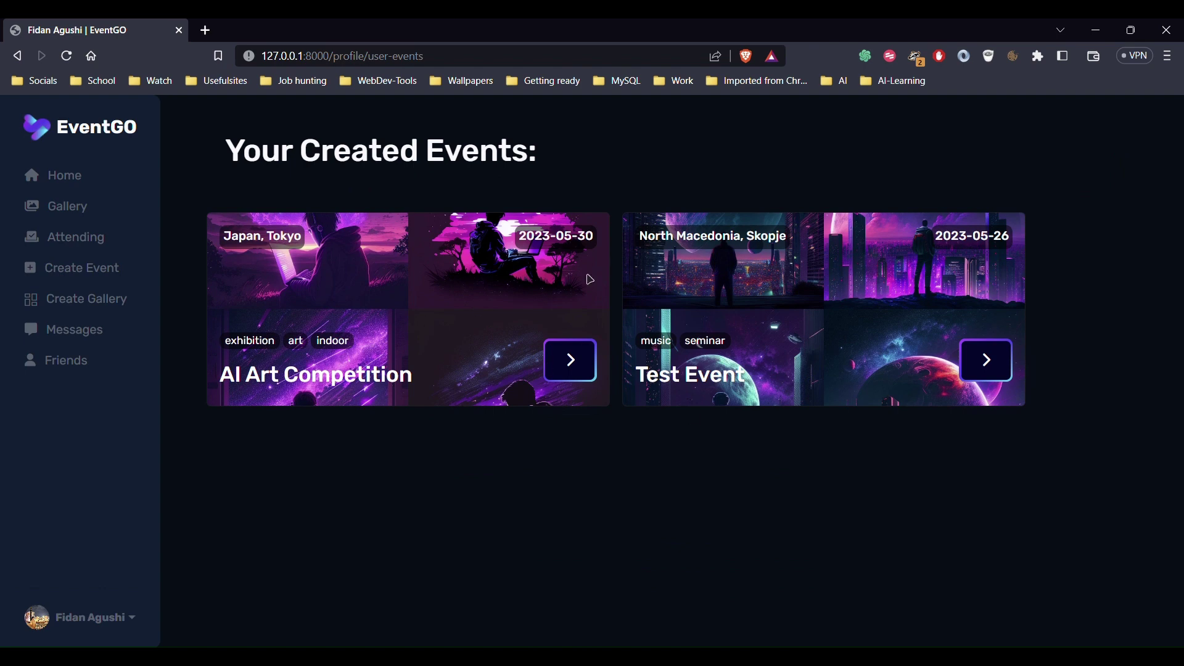
pyautogui.click(86, 619)
pyautogui.click(89, 544)
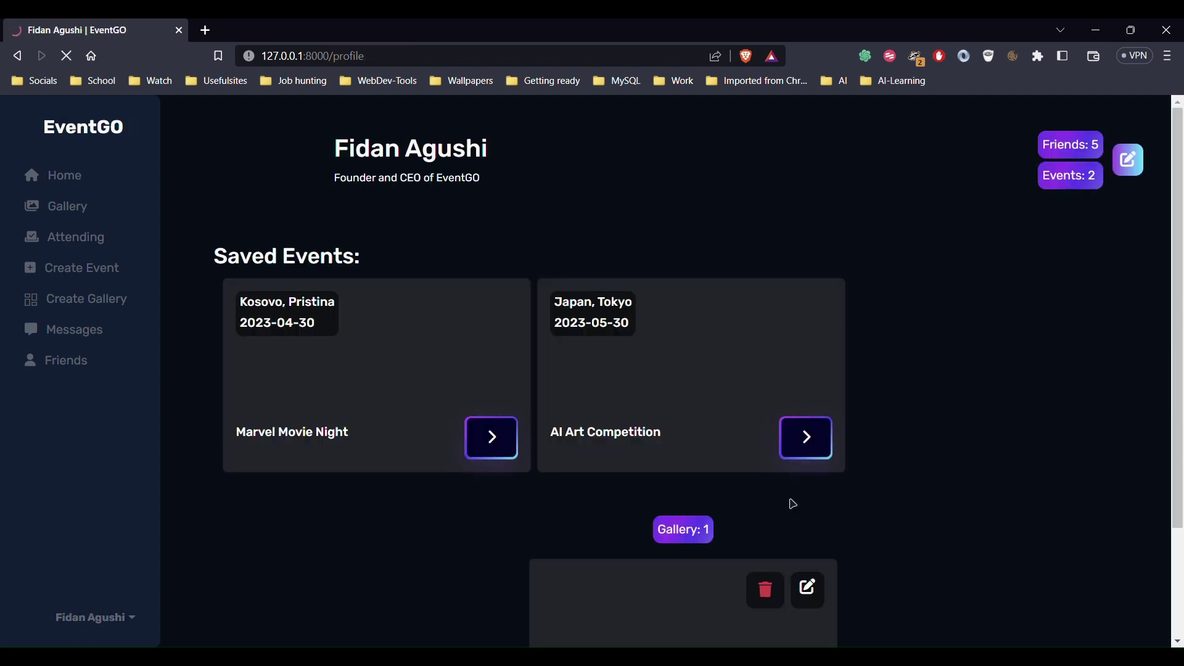
# Edit the profile, append 'V2' to the bio, and save the update
pyautogui.click(1142, 173)
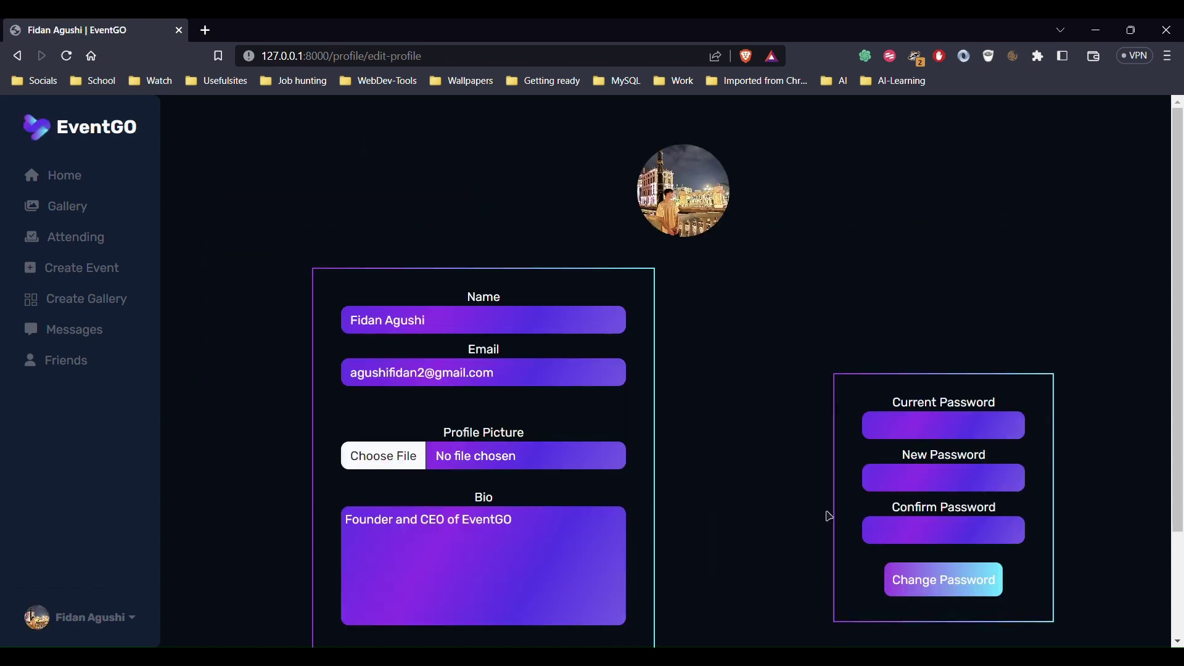
pyautogui.scroll(-2, 875, 432)
pyautogui.scroll(2, 922, 333)
pyautogui.scroll(-2, 475, 344)
pyautogui.click(555, 401)
pyautogui.write('V2')
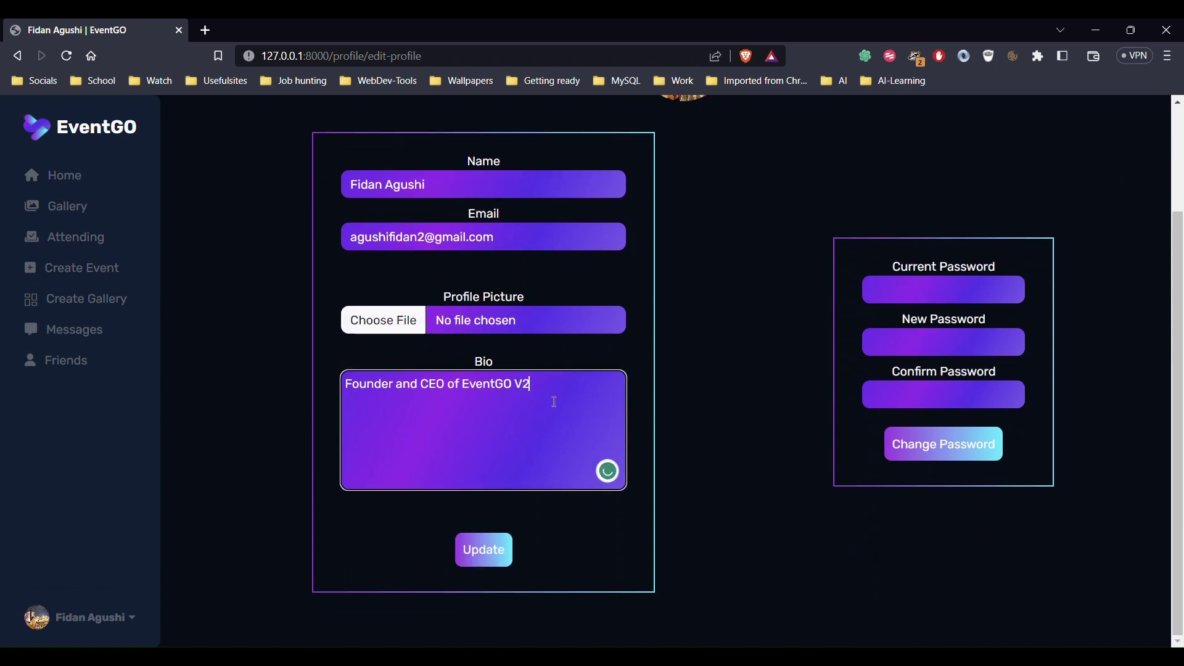
pyautogui.click(490, 562)
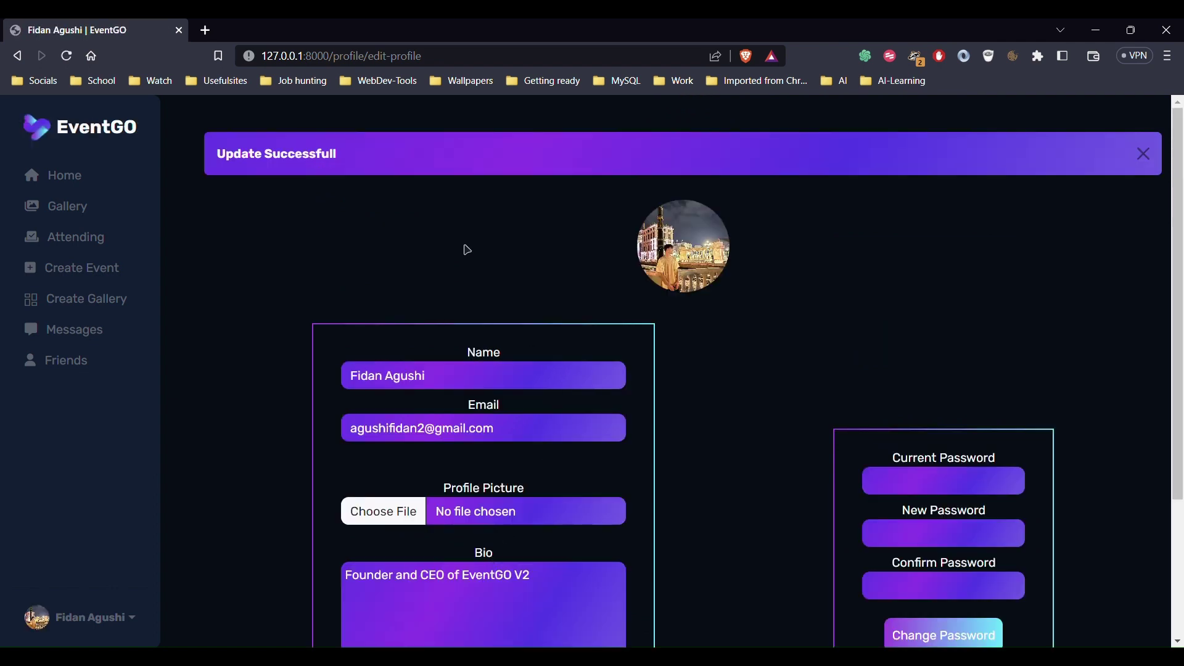
# Return to the profile and confirm the bio reads 'Founder and CEO of EventGO V2'
pyautogui.click(1144, 154)
pyautogui.scroll(-3, 678, 401)
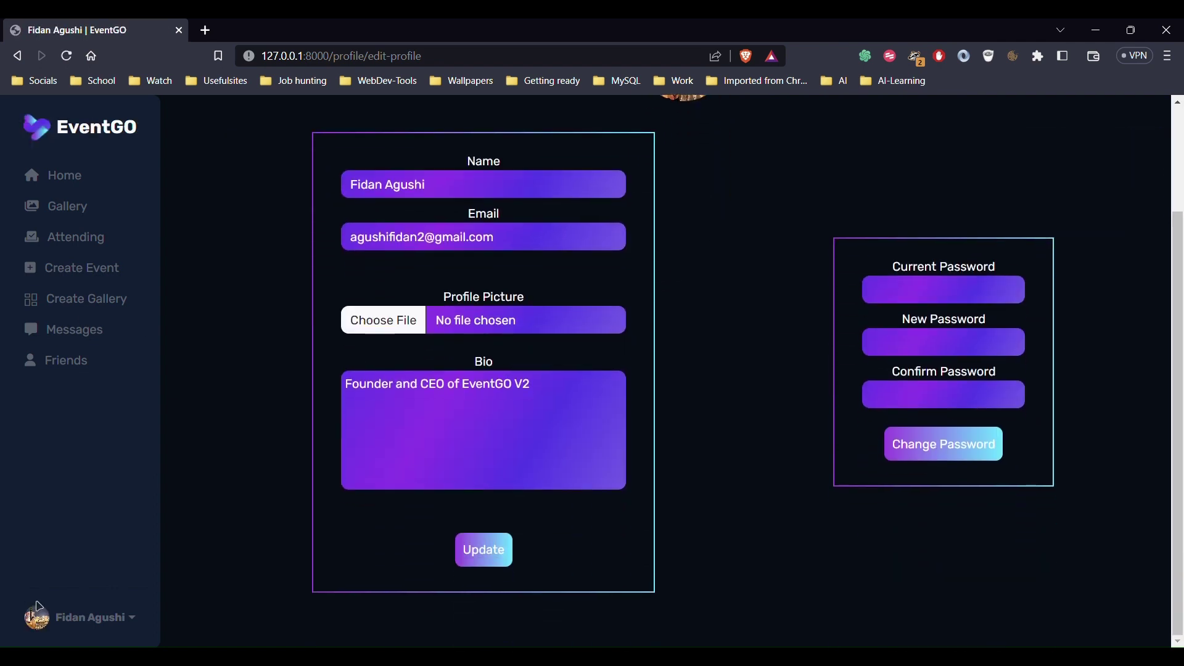
pyautogui.click(78, 619)
pyautogui.click(78, 545)
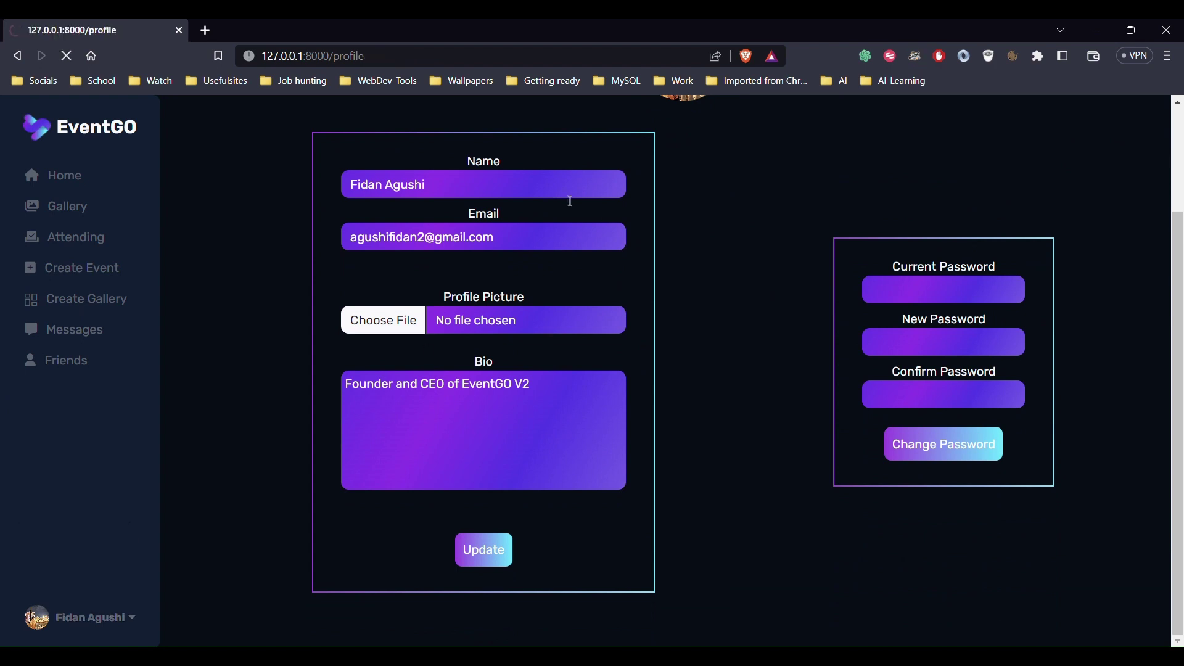
pyautogui.moveTo(521, 169); pyautogui.dragTo(434, 202)
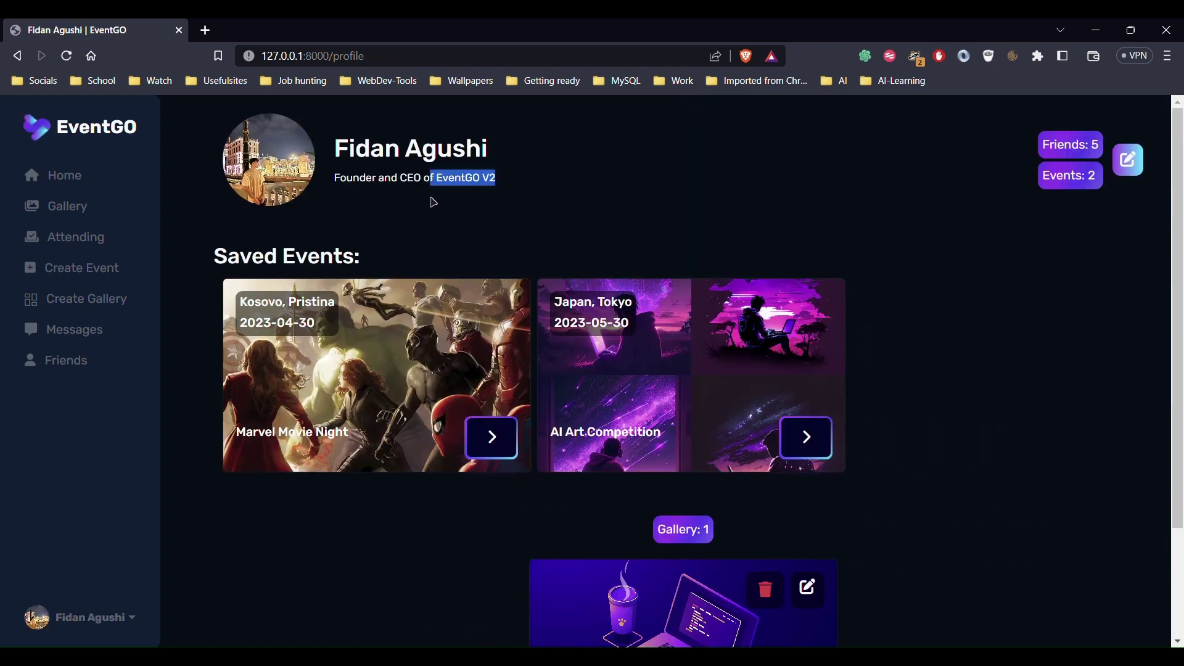
pyautogui.click(396, 199)
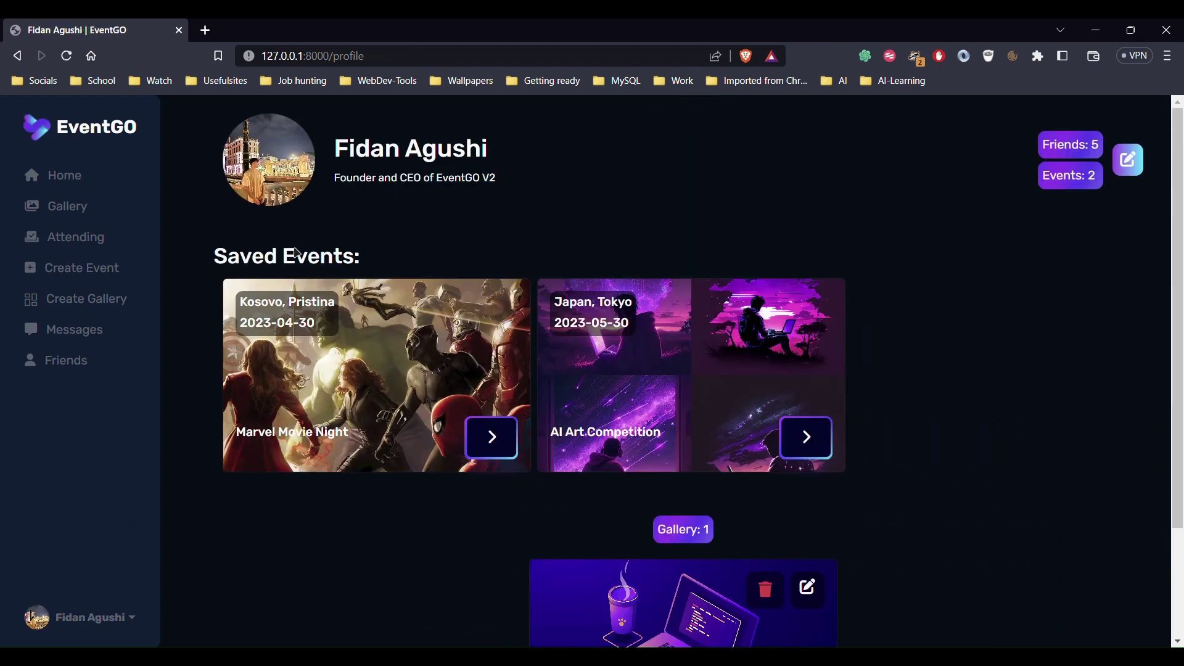
pyautogui.click(126, 617)
# Log out and sign in with the second user's e-mail and password
pyautogui.click(109, 593)
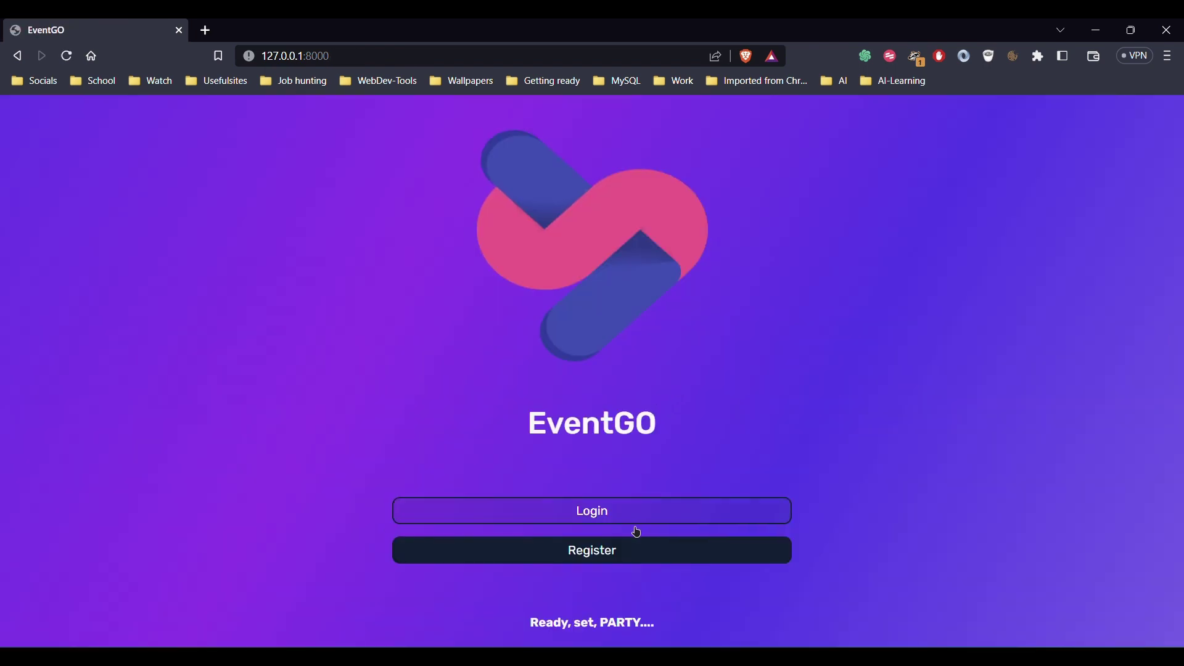
pyautogui.click(635, 514)
pyautogui.press('Tab')
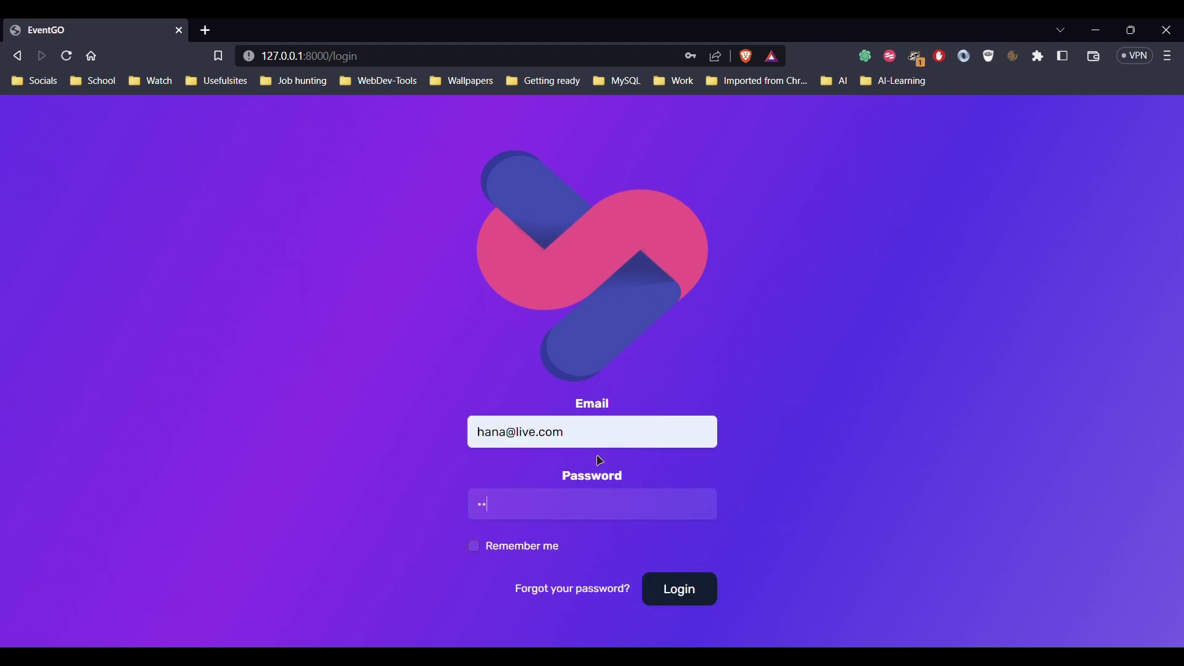
pyautogui.press('Return')
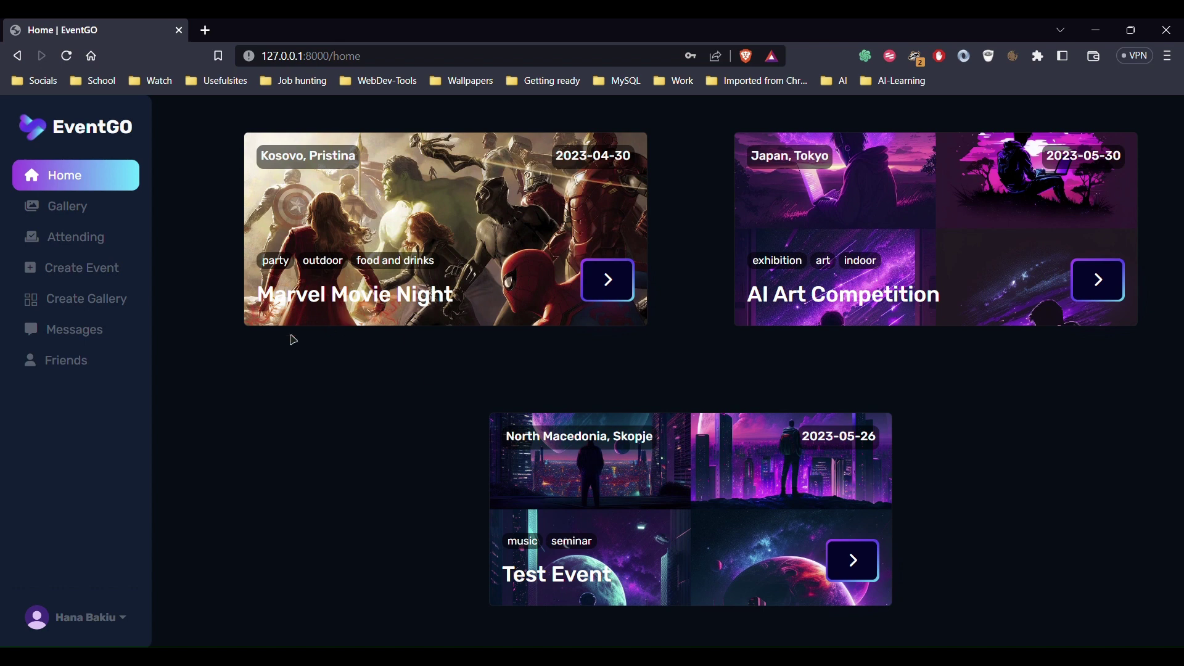
# Send the first user the message 'Heyy How are you?' from Messages
pyautogui.click(92, 333)
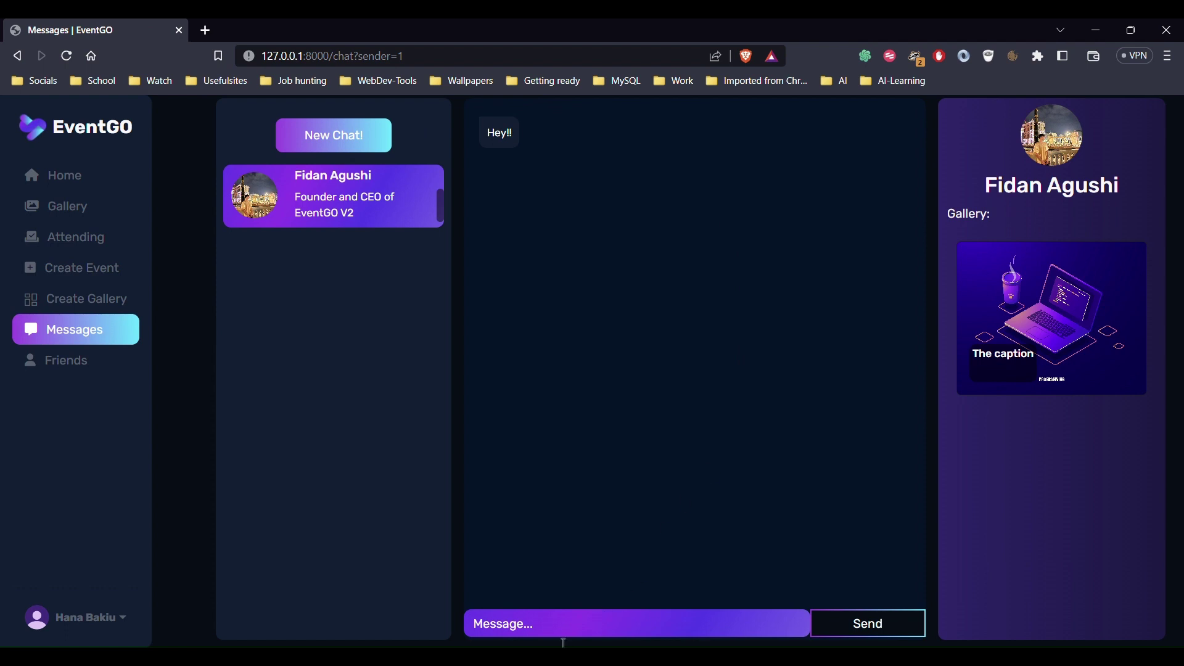
pyautogui.write('Heyy')
pyautogui.write(' How')
pyautogui.press('BackSpace')
pyautogui.write('ow are you')
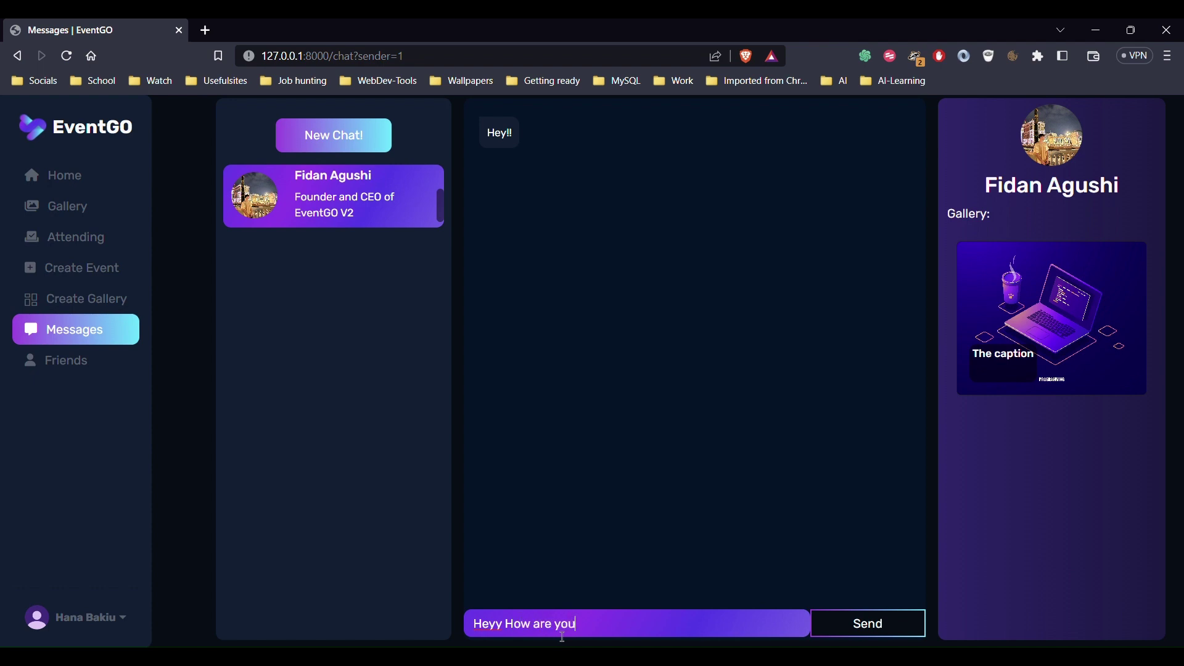
pyautogui.write('?')
pyautogui.press('Return')
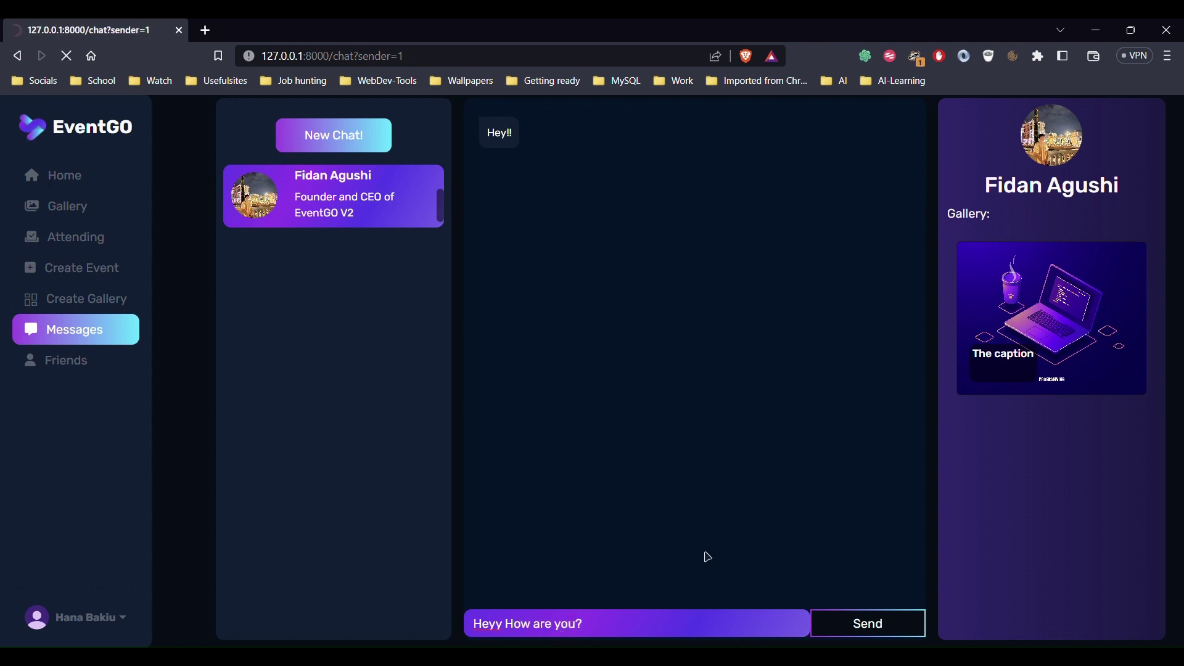